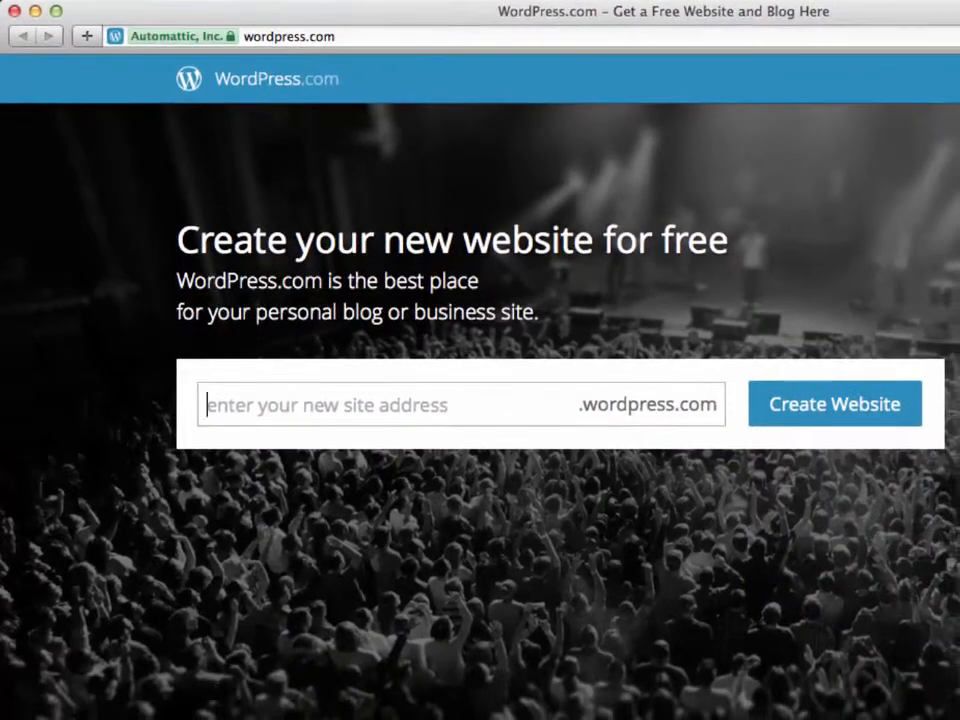
Enter the chosen address for the new free WordPress.com site
{"action": "type", "text": "jespirian"}
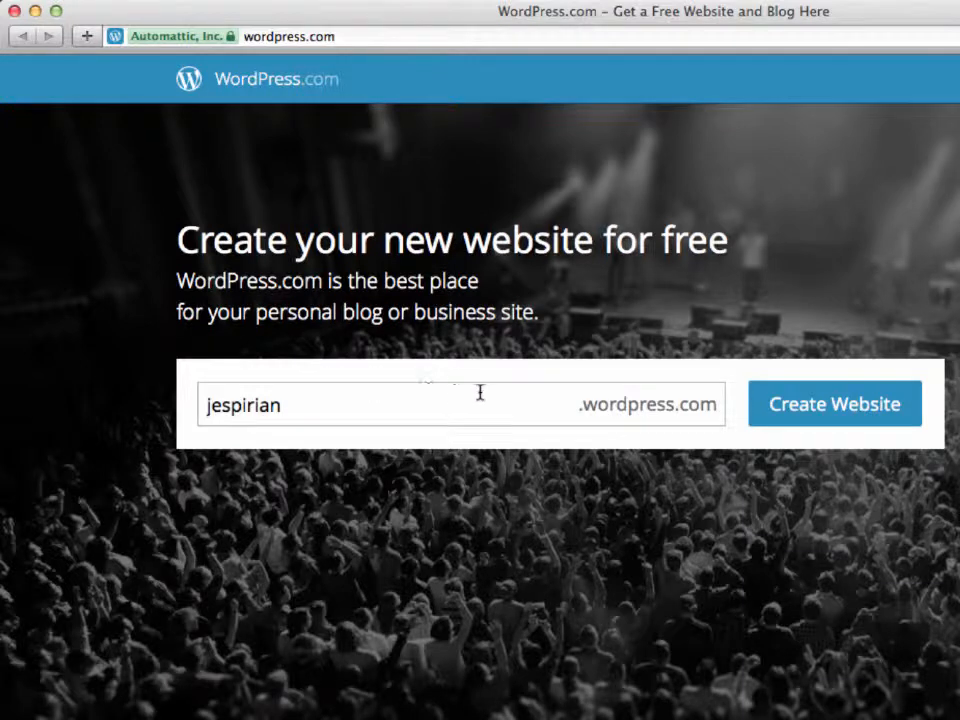
Sign up with the account e-mail, a username and a password, then create the free blog
{"action": "left_click", "coordinate": [760, 408]}
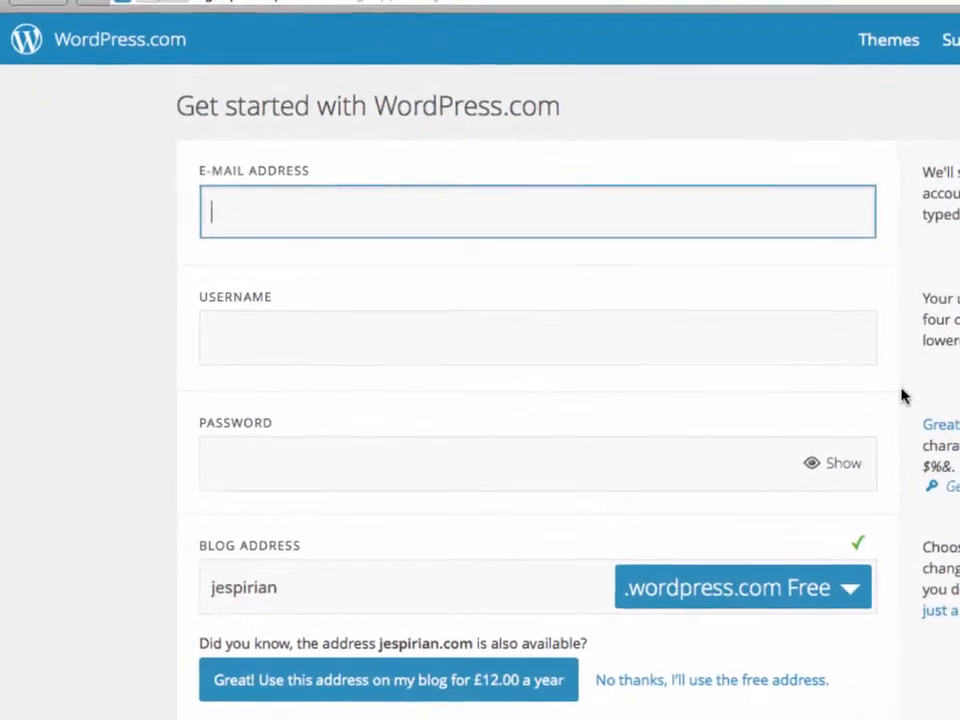
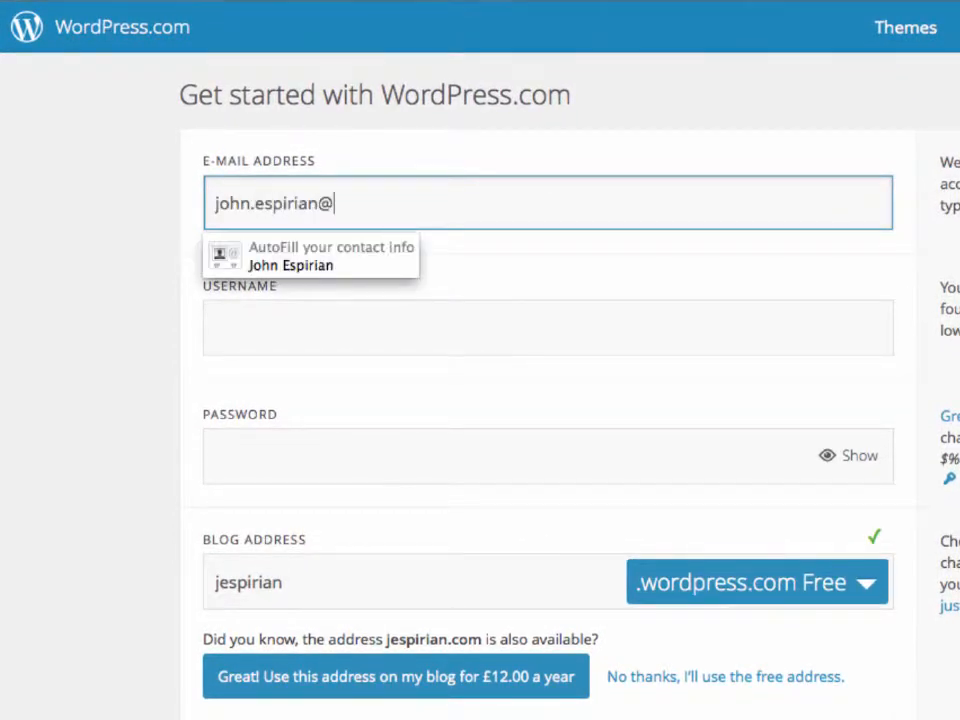
{"action": "key", "text": "Tab"}
{"action": "type", "text": "johnespirian2014"}
{"action": "key", "text": "Tab"}
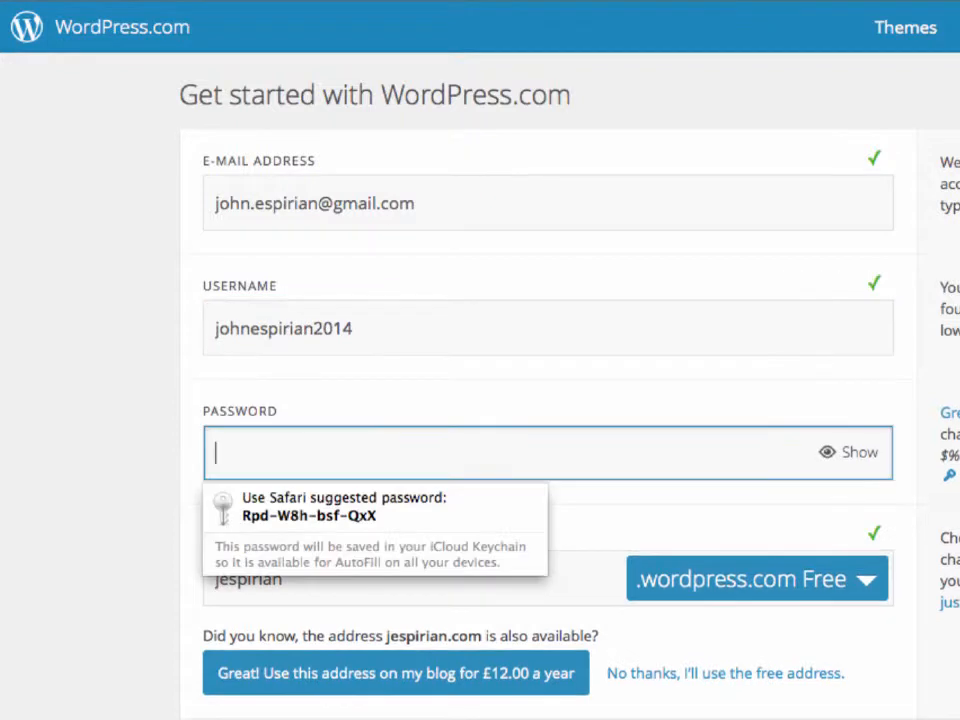
{"action": "type", "text": "•••••••••"}
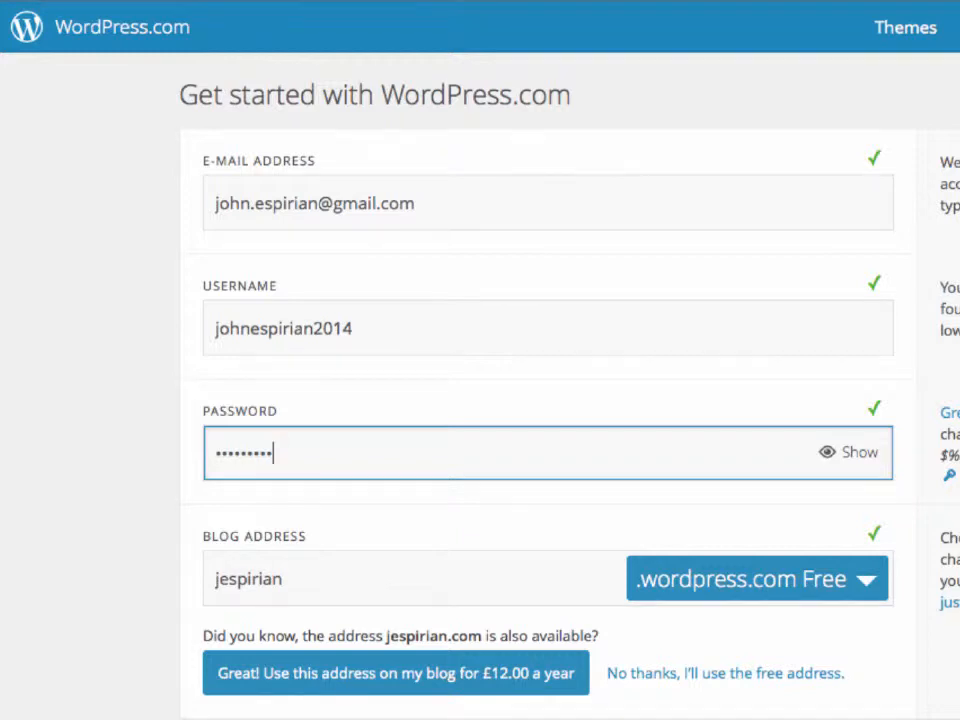
{"action": "scroll", "coordinate": [548, 400], "scroll_direction": "down", "scroll_amount": 5}
{"action": "scroll", "coordinate": [570, 400], "scroll_direction": "down", "scroll_amount": 5}
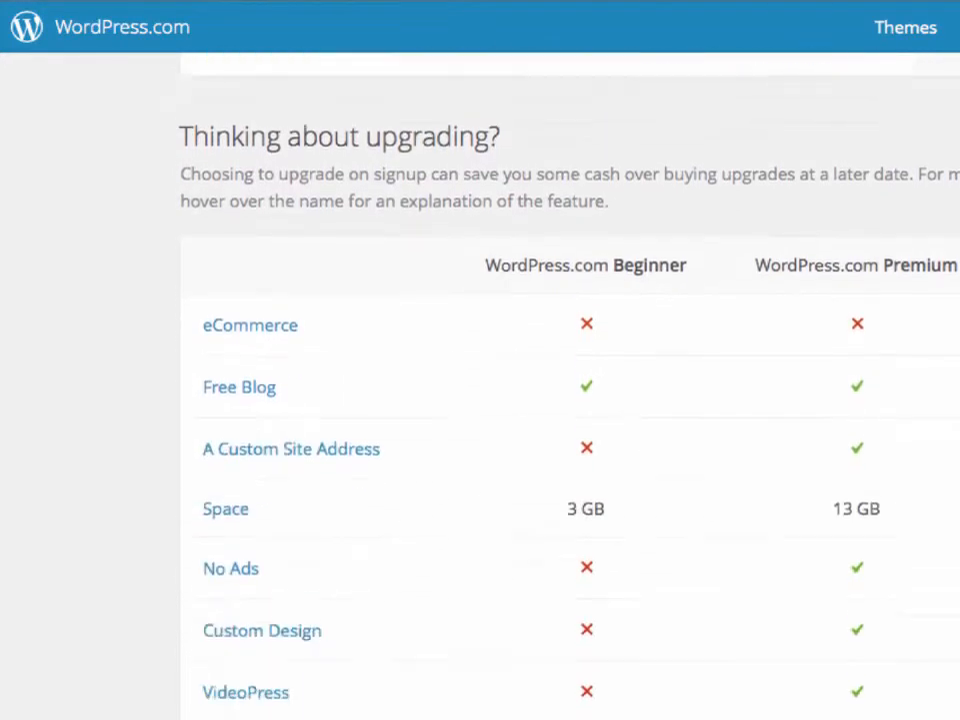
{"action": "scroll", "coordinate": [570, 400], "scroll_direction": "down", "scroll_amount": 2}
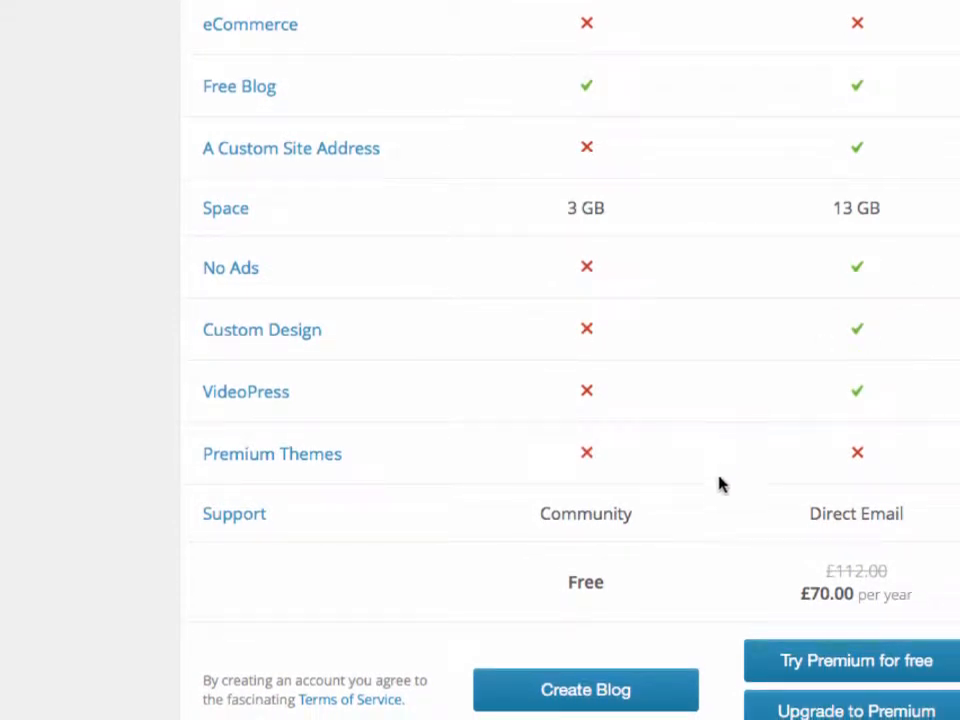
{"action": "left_click", "coordinate": [672, 692]}
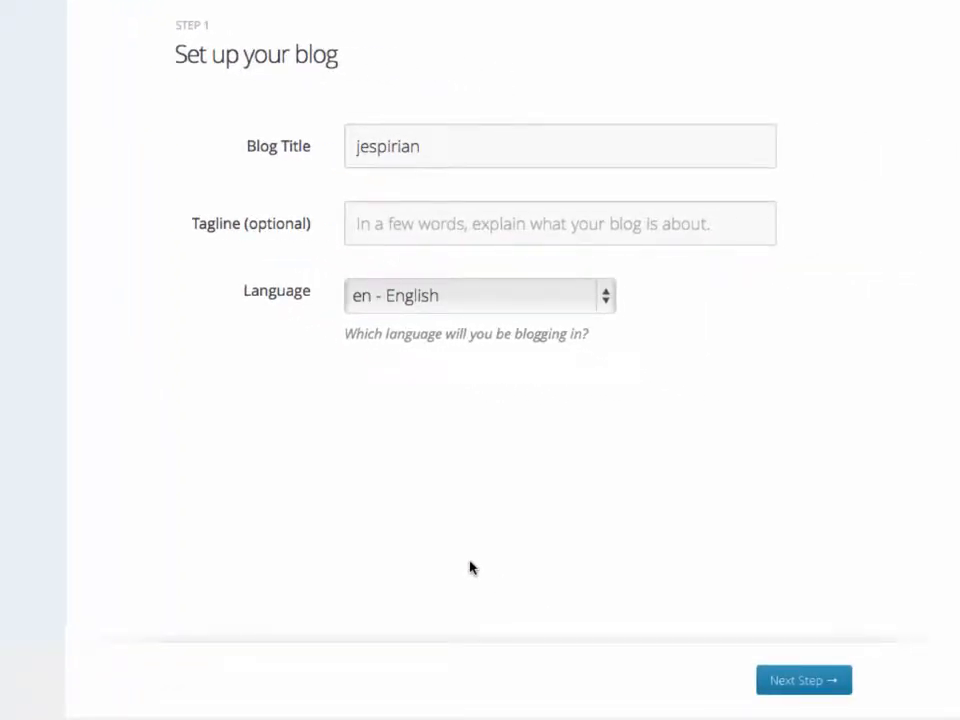
Set the blog title to 'My test blog' and choose the Twenty Fourteen theme
{"action": "left_click", "coordinate": [431, 146]}
{"action": "key", "text": "BackSpace"}
{"action": "key", "text": "BackSpace"}
{"action": "key", "text": "BackSpace"}
{"action": "key", "text": "BackSpace"}
{"action": "key", "text": "BackSpace"}
{"action": "key", "text": "BackSpace"}
{"action": "key", "text": "BackSpace"}
{"action": "key", "text": "BackSpace"}
{"action": "key", "text": "BackSpace"}
{"action": "type", "text": "My "}
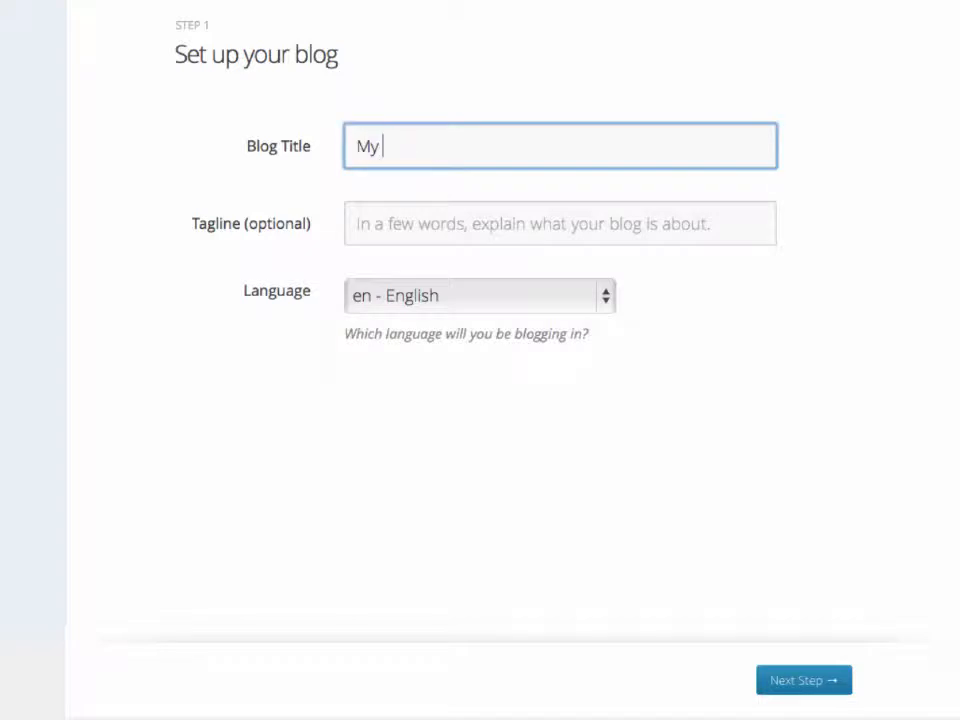
{"action": "type", "text": "test blog"}
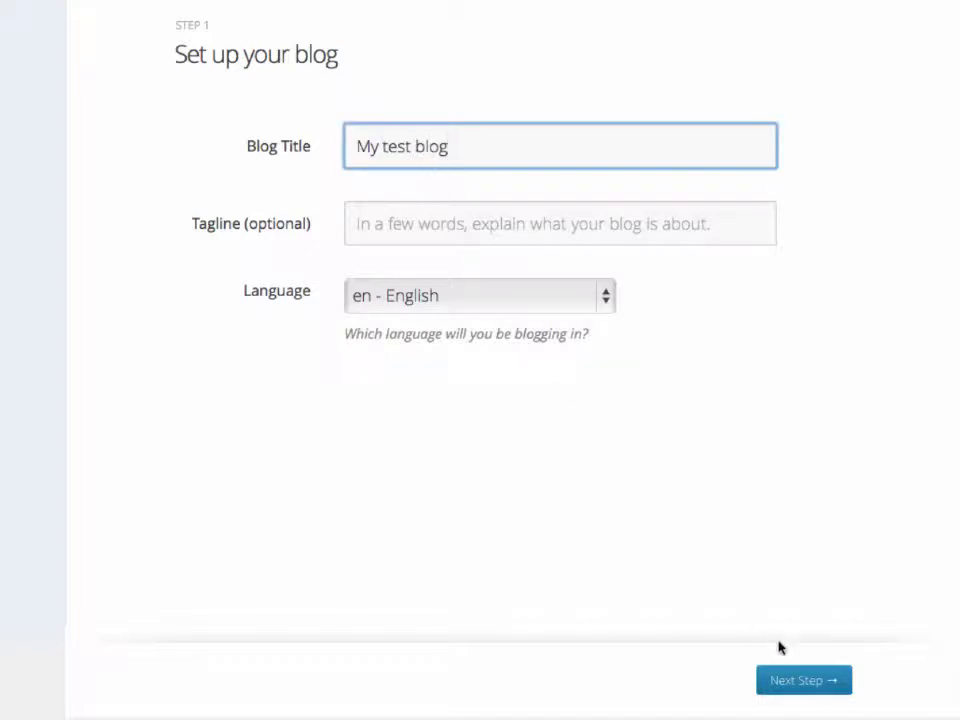
{"action": "left_click", "coordinate": [804, 678]}
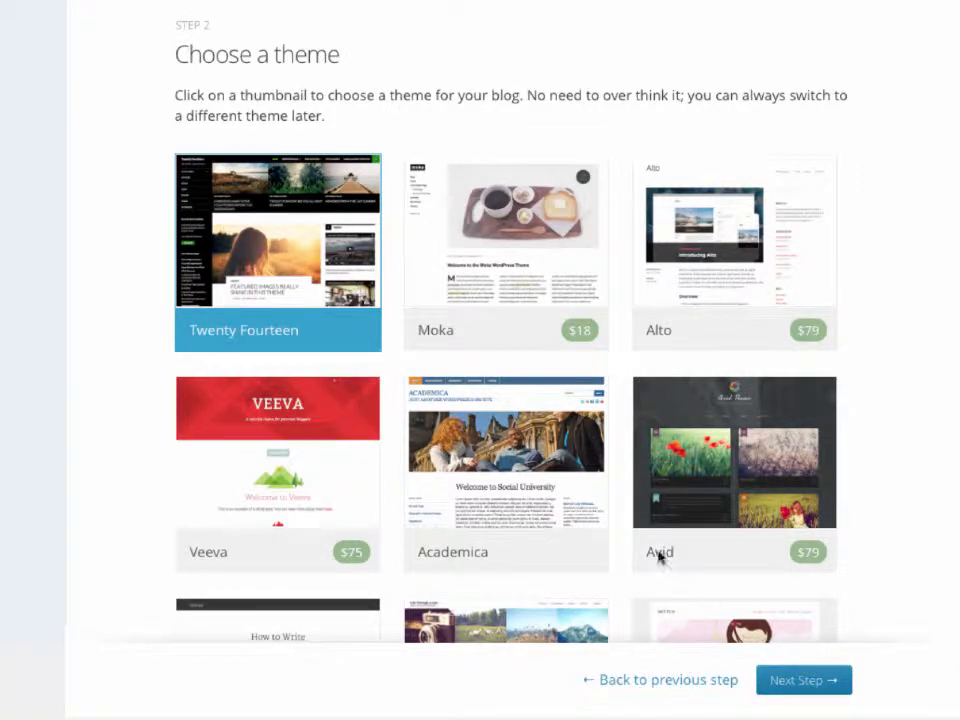
{"action": "left_click", "coordinate": [360, 278]}
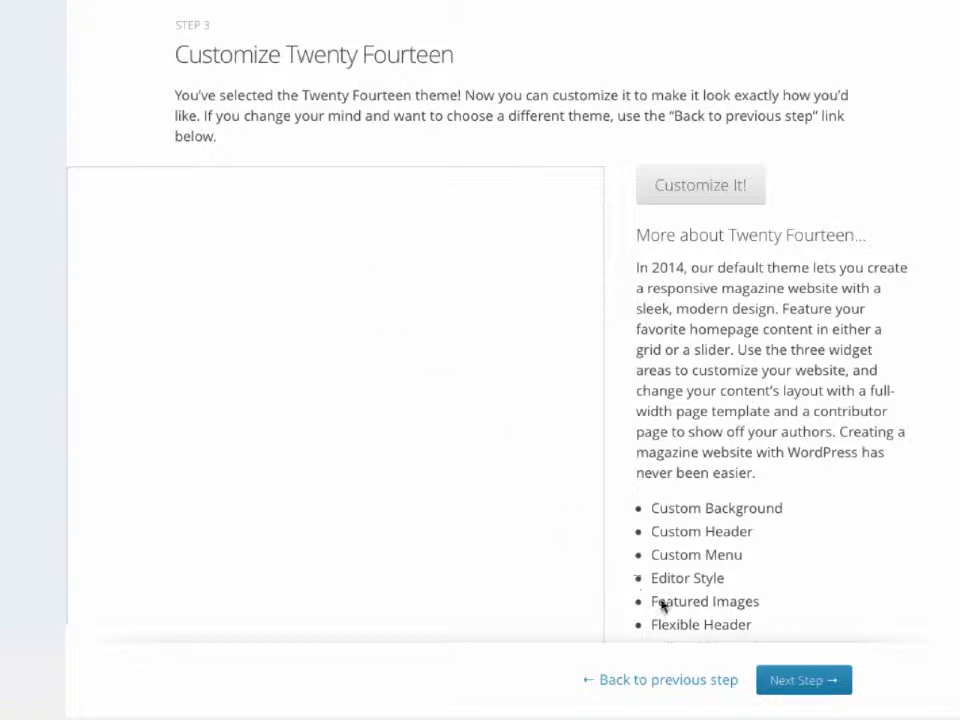
{"action": "left_click", "coordinate": [789, 681]}
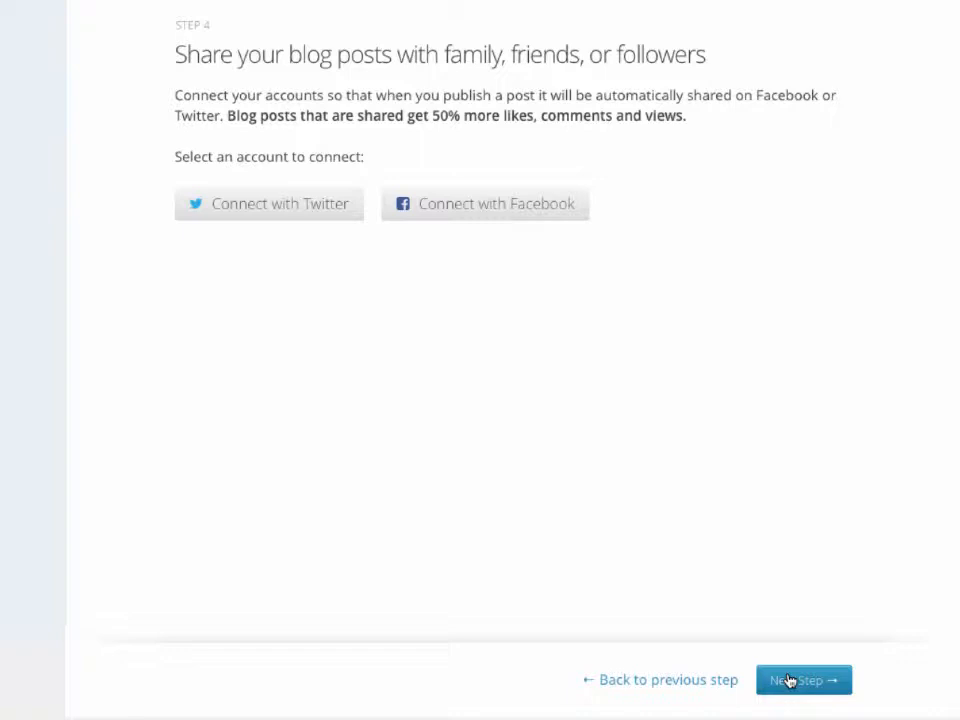
Skip the Twitter/Facebook sharing step and open My test blog's dashboard
{"action": "left_click", "coordinate": [789, 681]}
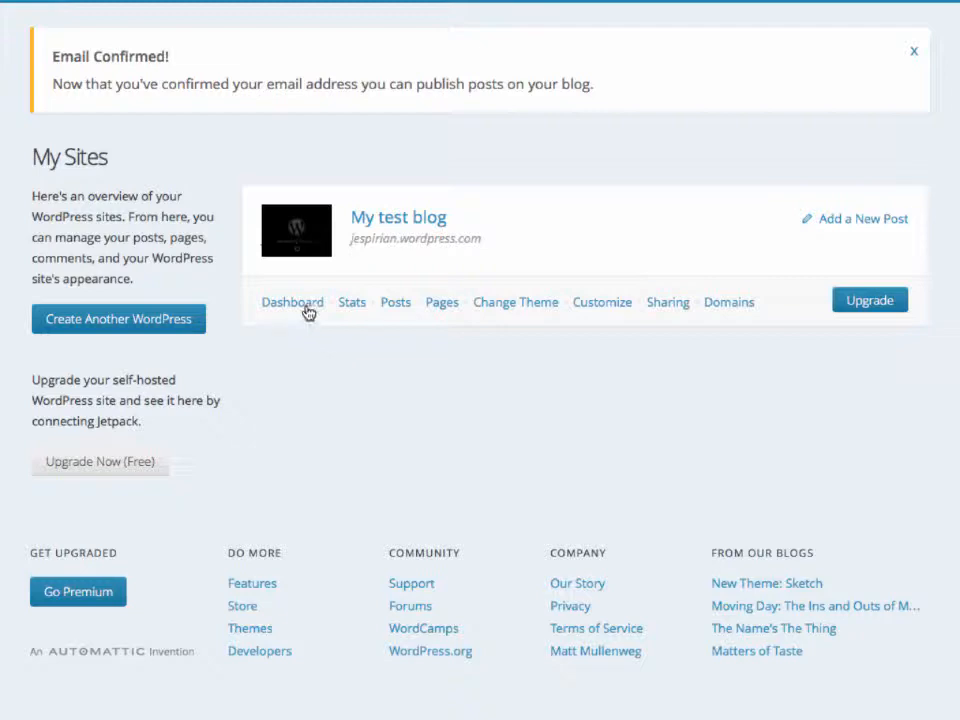
{"action": "left_click", "coordinate": [305, 309]}
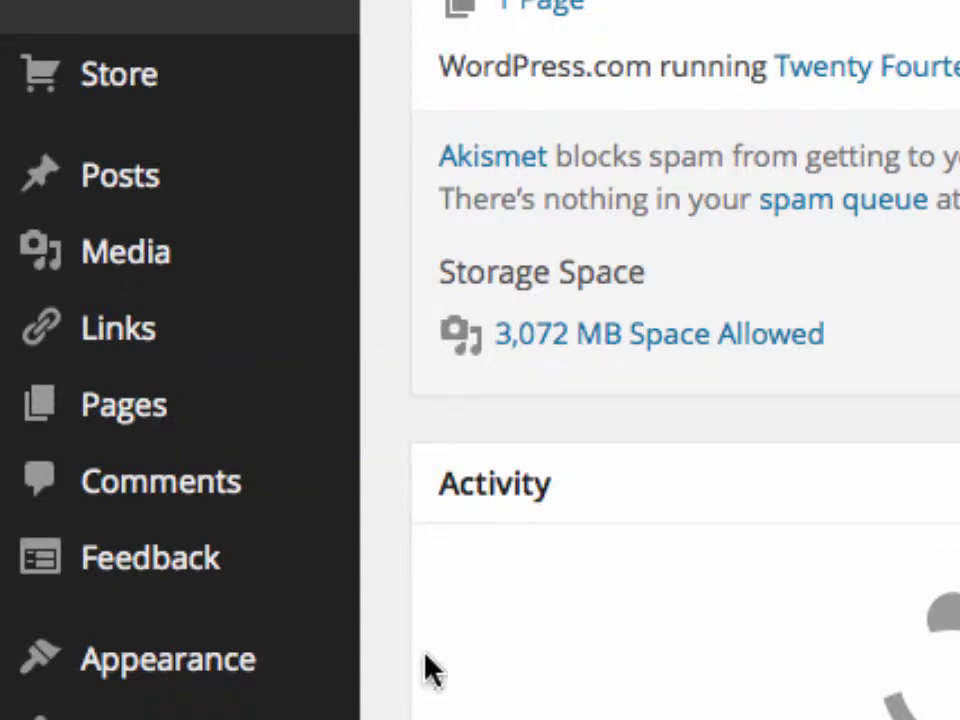
Open My test blog's Pages list, which shows only the About page
{"action": "mouse_move", "coordinate": [182, 414]}
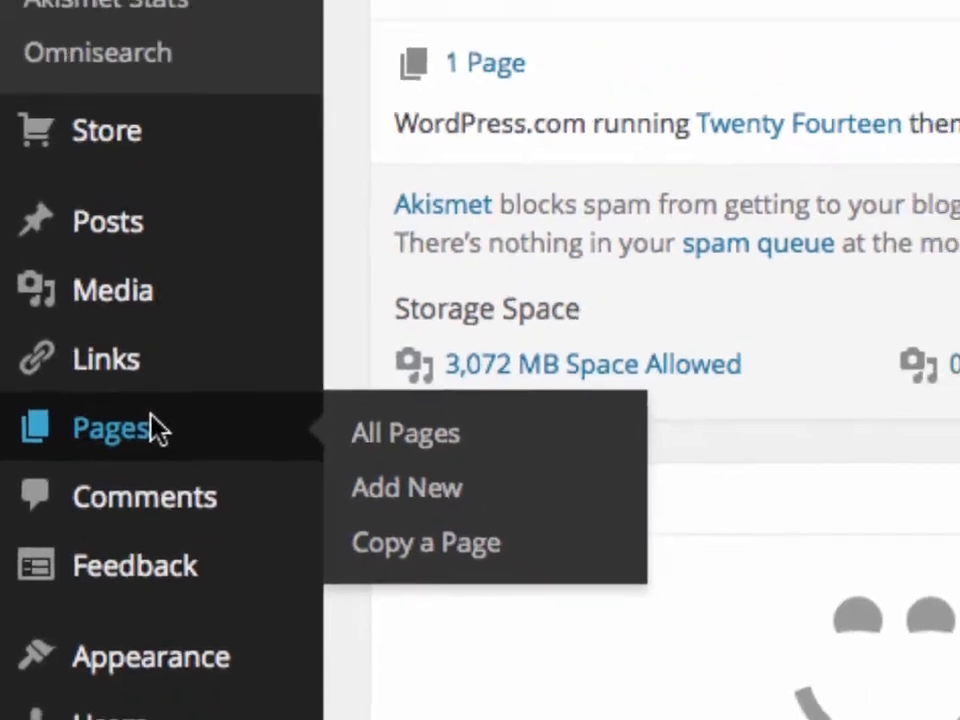
{"action": "left_click", "coordinate": [172, 408]}
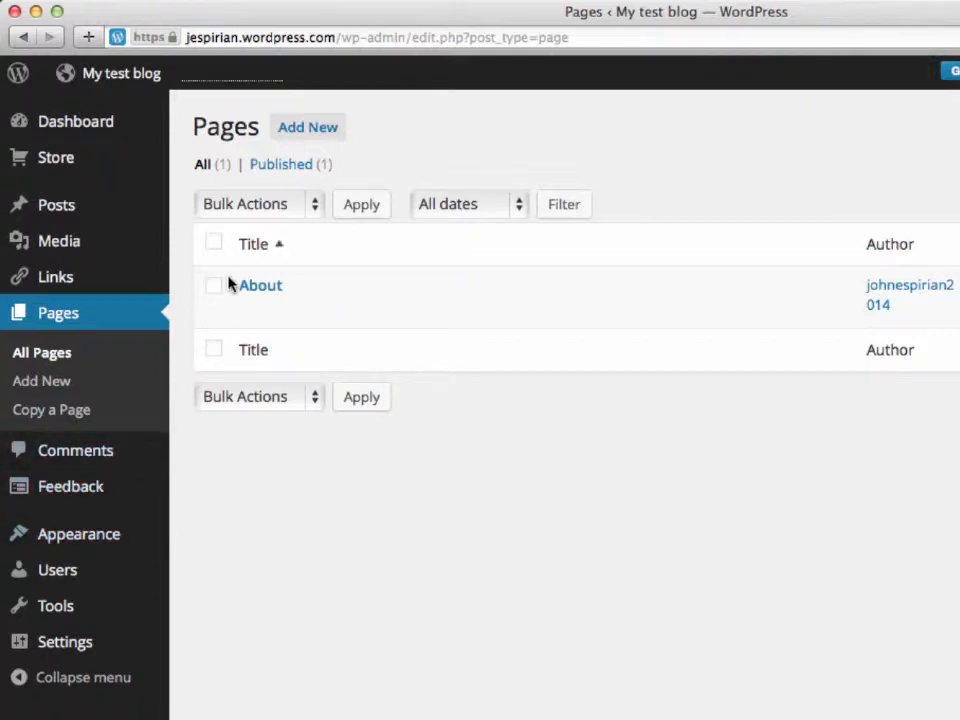
Add a page 'My new page' with 'My text goes in here.', save as draft, and preview
{"action": "left_click", "coordinate": [288, 128]}
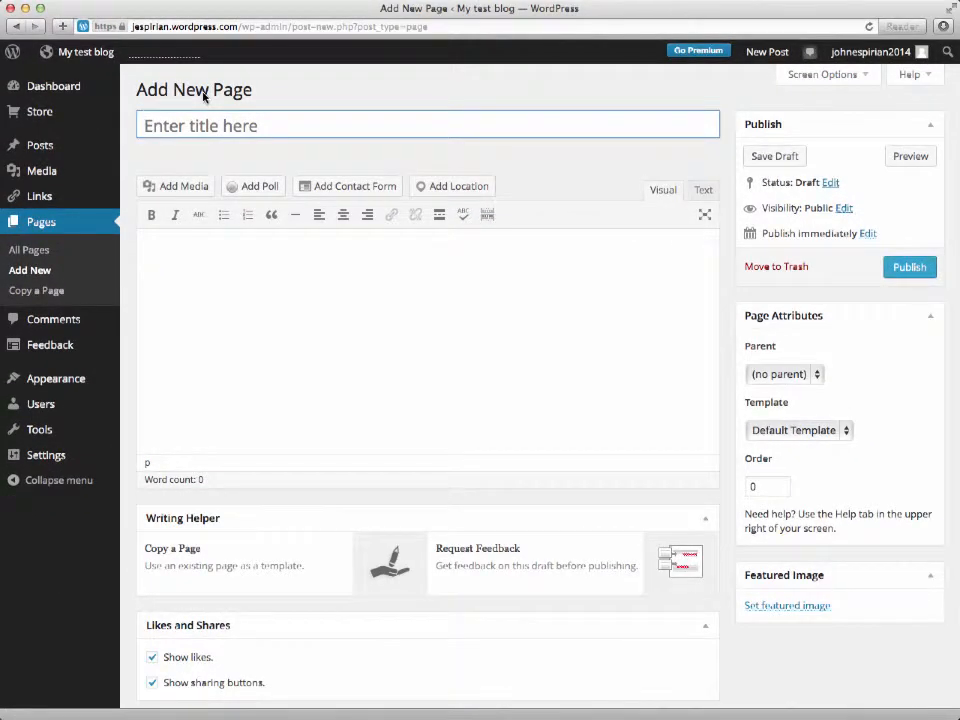
{"action": "type", "text": "My new page"}
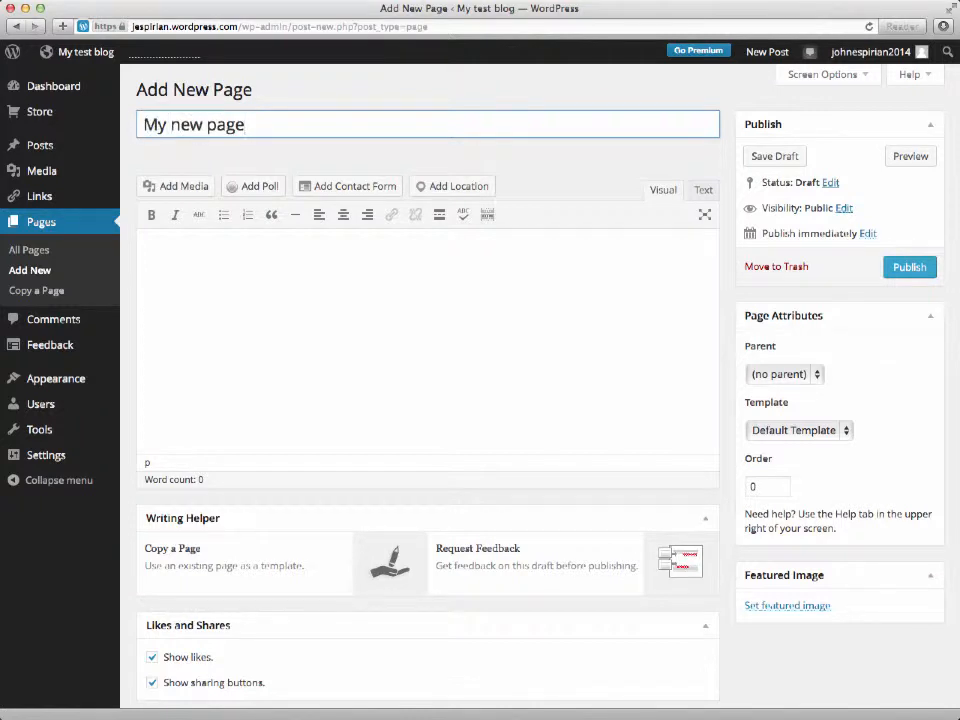
{"action": "left_click", "coordinate": [208, 258]}
{"action": "type", "text": "My text"}
{"action": "type", "text": " goes in here."}
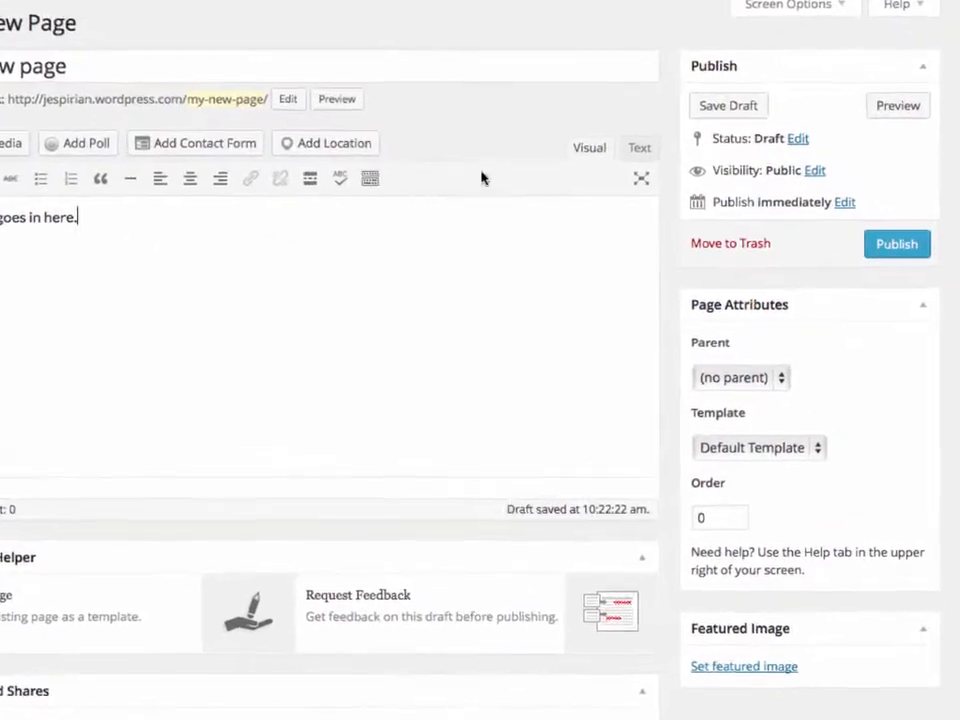
{"action": "left_click", "coordinate": [714, 110]}
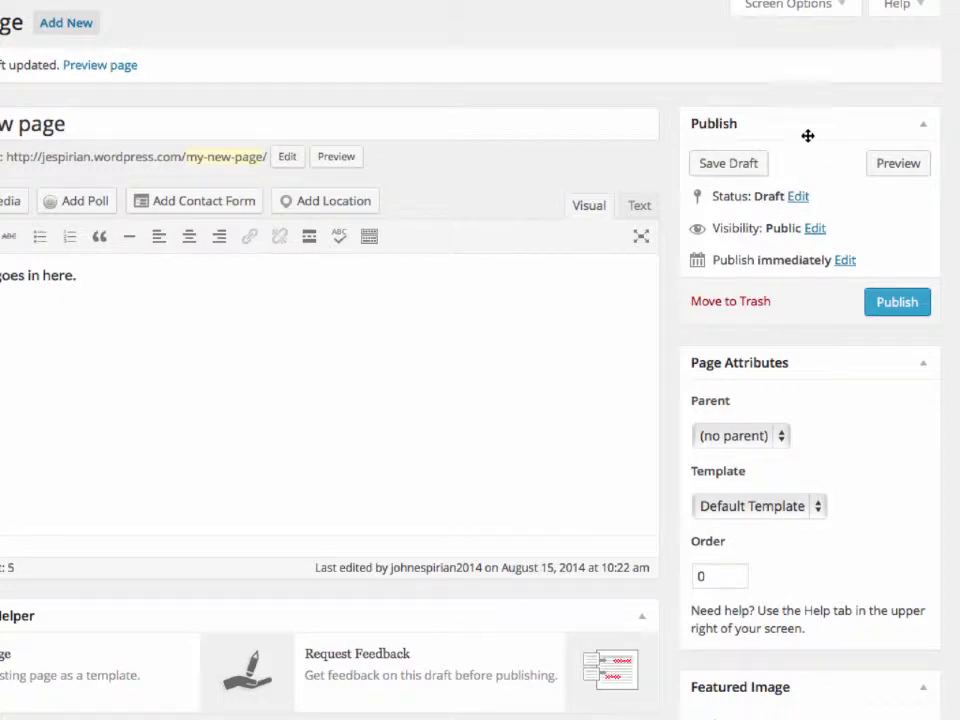
{"action": "left_click", "coordinate": [878, 165]}
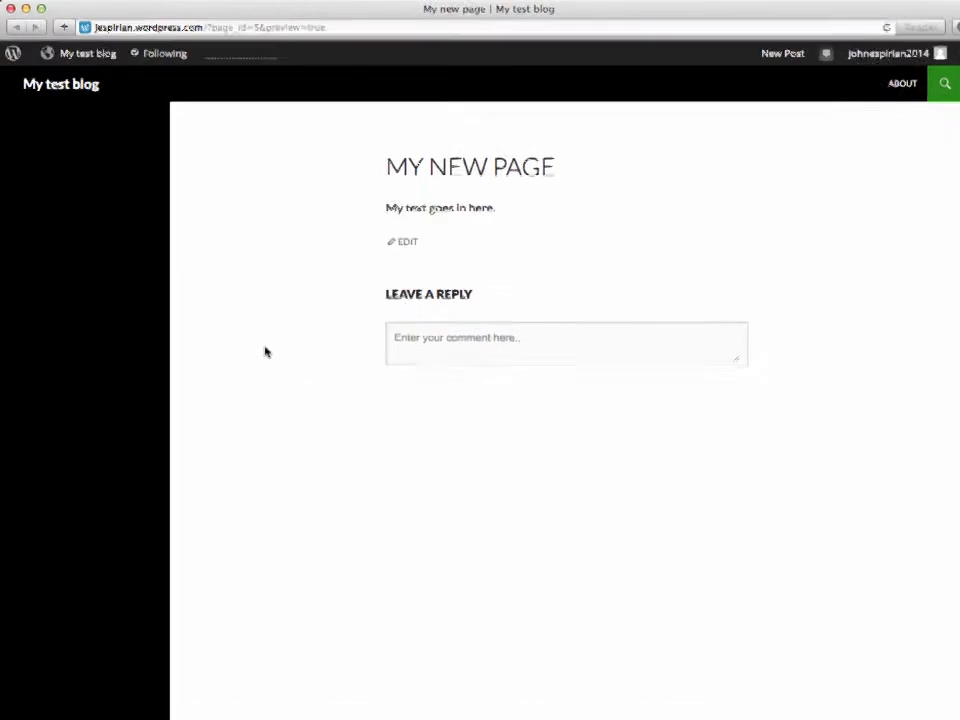
Return from the preview to the Edit Page screen for the My new page draft
{"action": "mouse_move", "coordinate": [111, 59]}
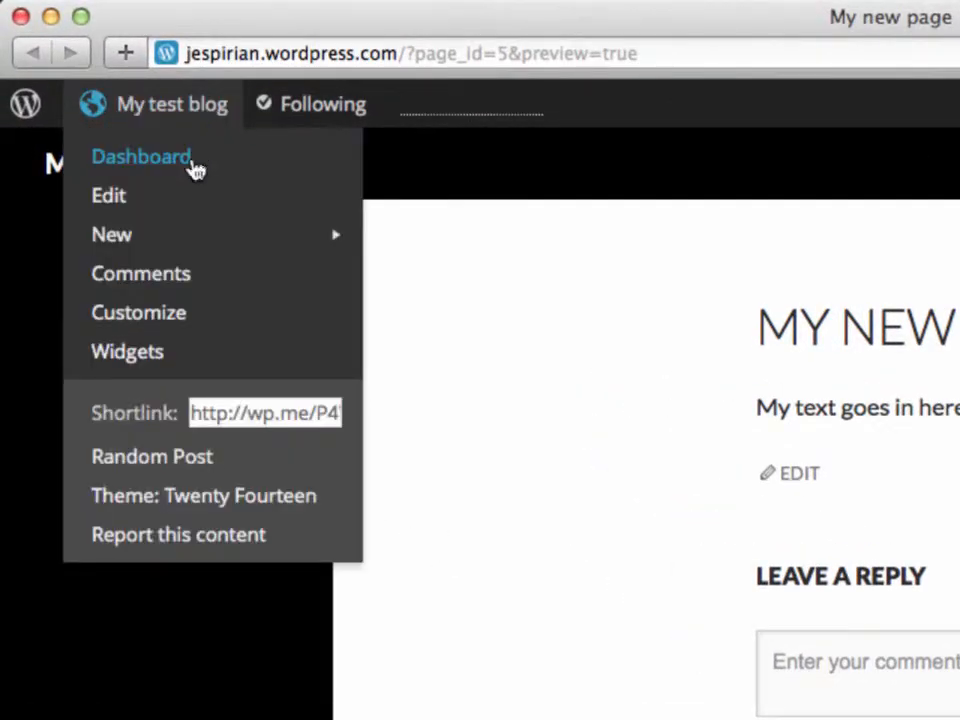
{"action": "left_click", "coordinate": [155, 208]}
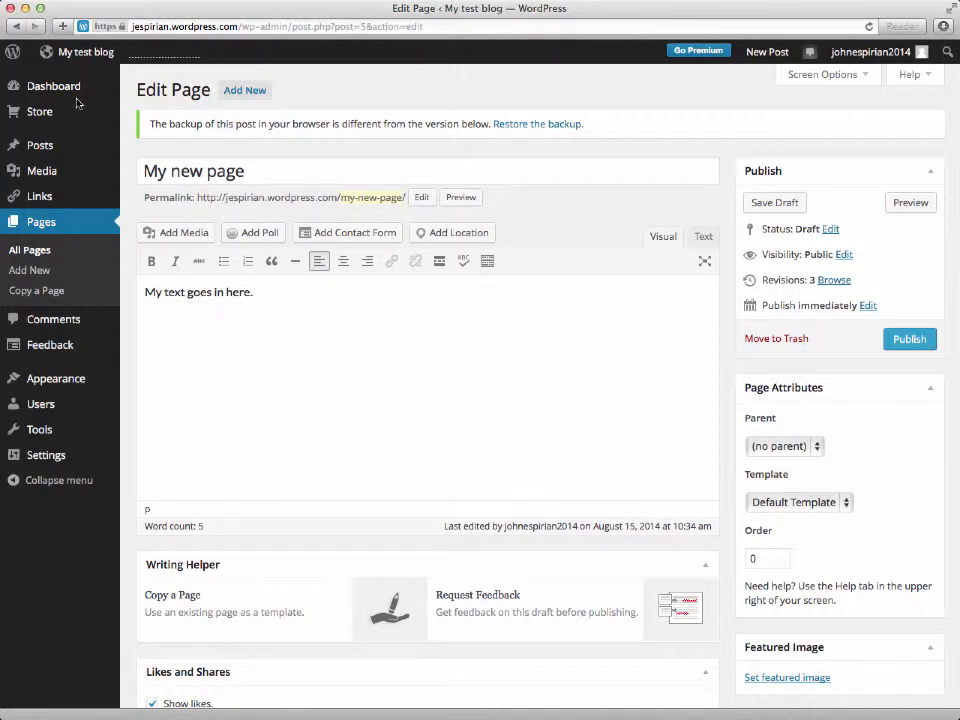
Change the page title to 'Welcome'
{"action": "left_click", "coordinate": [256, 174]}
{"action": "key", "text": "BackSpace"}
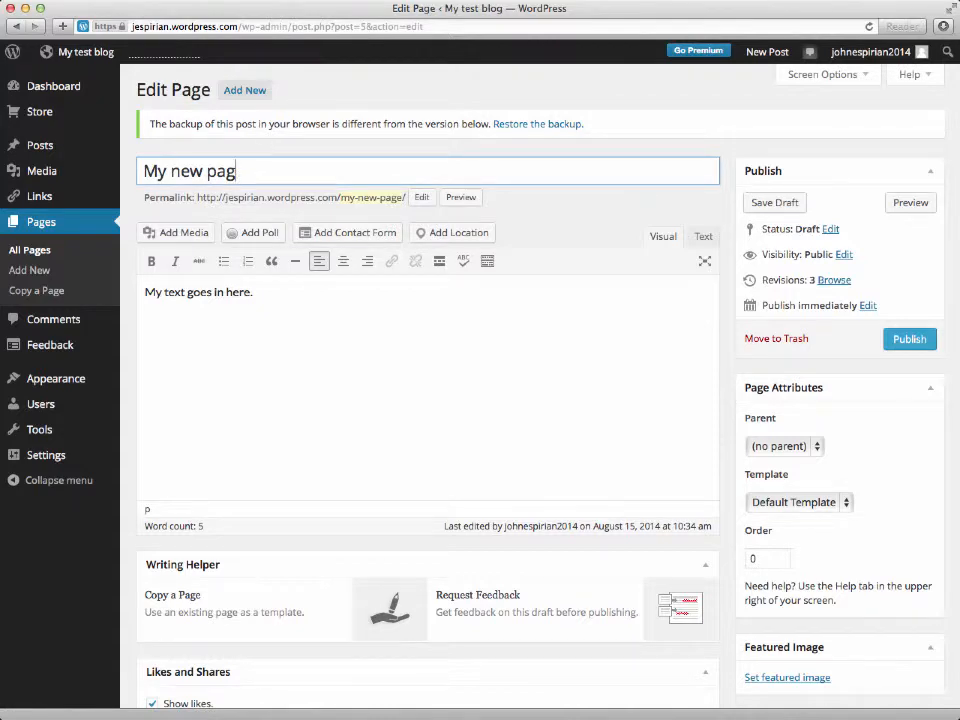
{"action": "key", "text": "BackSpace"}
{"action": "key", "text": "BackSpace"}
{"action": "key", "text": "BackSpace"}
{"action": "key", "text": "BackSpace"}
{"action": "key", "text": "BackSpace"}
{"action": "key", "text": "BackSpace"}
{"action": "key", "text": "BackSpace"}
{"action": "key", "text": "BackSpace"}
{"action": "key", "text": "BackSpace"}
{"action": "key", "text": "BackSpace"}
{"action": "type", "text": "Welcome"}
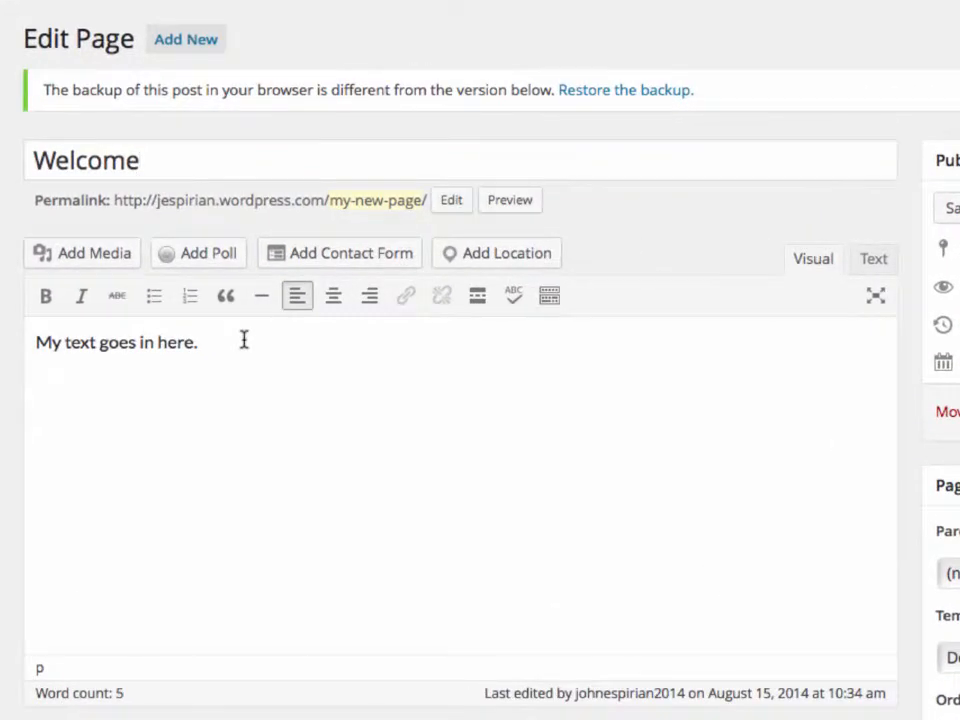
Append 'More text can go here.' and 'Let's insert an image above this text.', then open Add Media
{"action": "left_click", "coordinate": [243, 340]}
{"action": "type", "text": "More text can go here."}
{"action": "key", "text": "Return"}
{"action": "key", "text": "Return"}
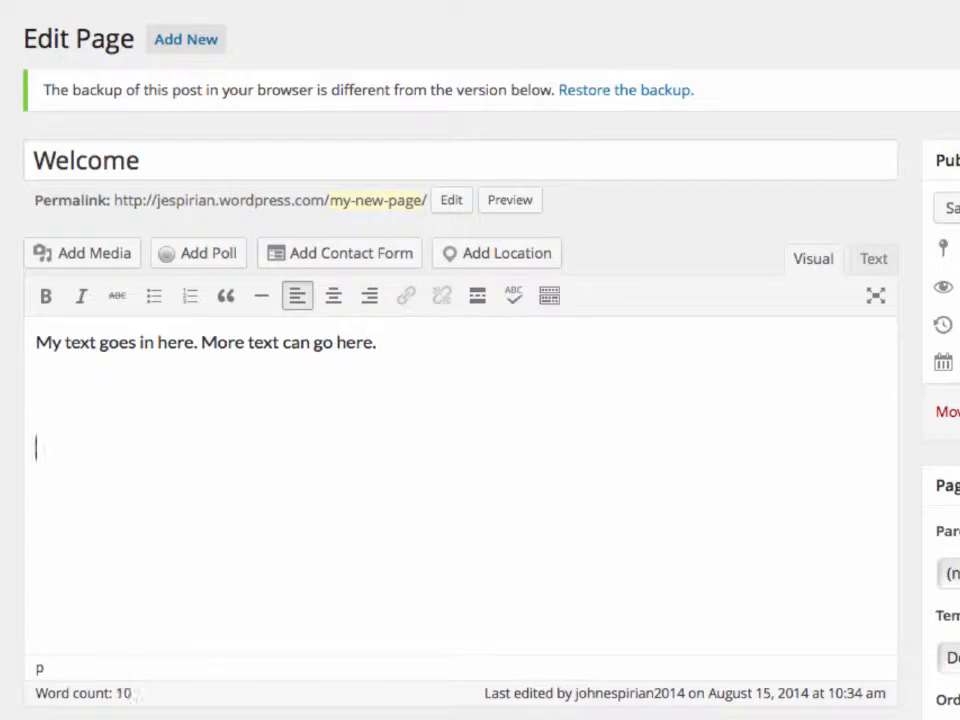
{"action": "type", "text": "Let's insert an image above th"}
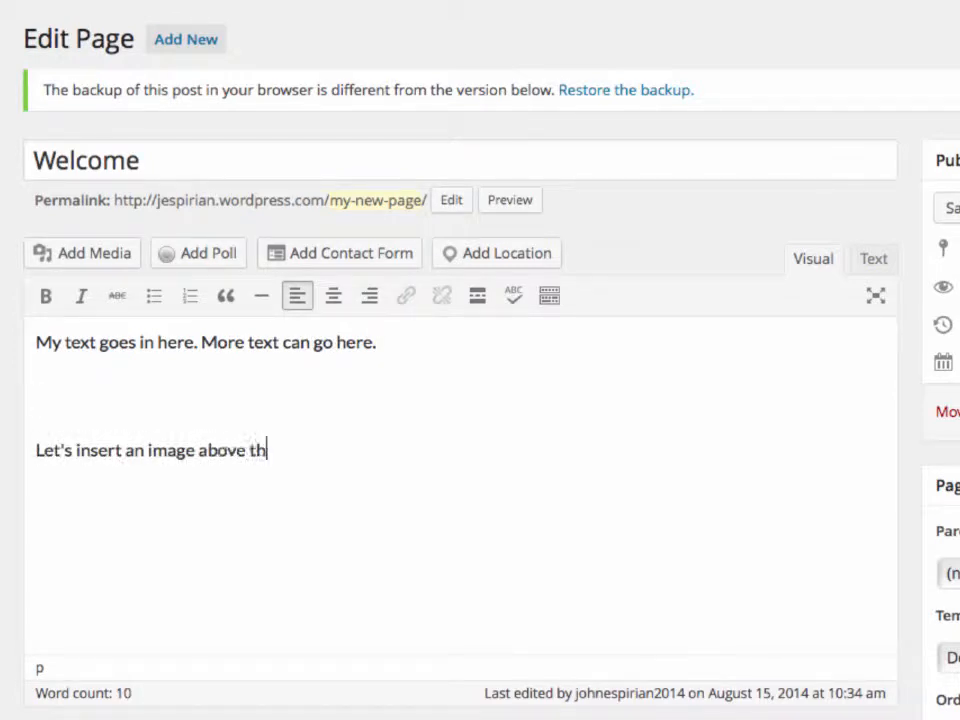
{"action": "type", "text": "is text."}
{"action": "left_click", "coordinate": [68, 406]}
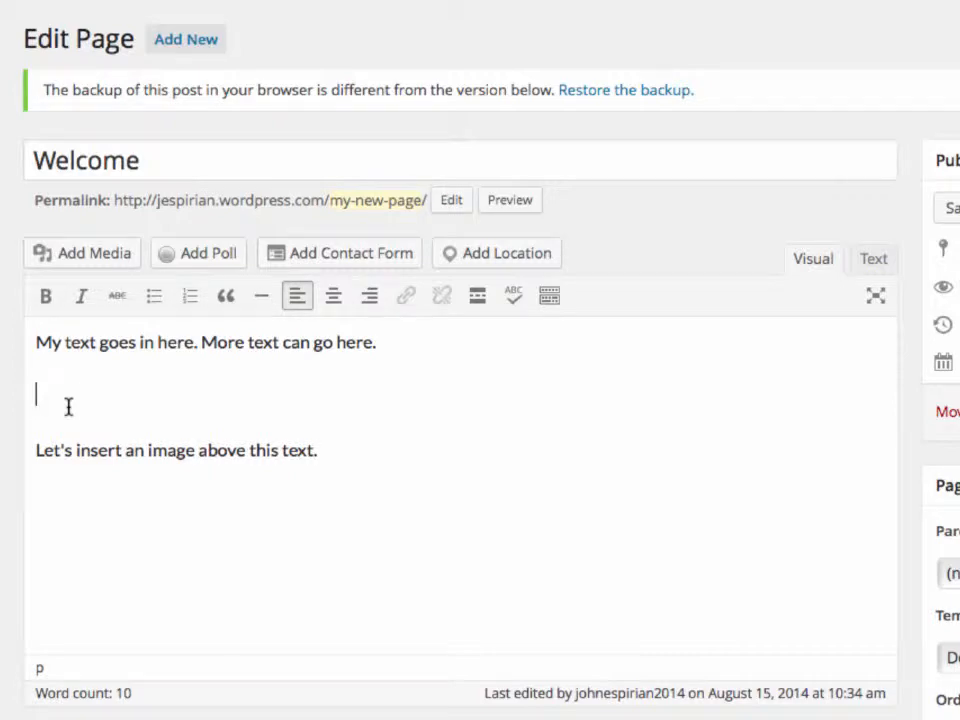
{"action": "left_click", "coordinate": [104, 258]}
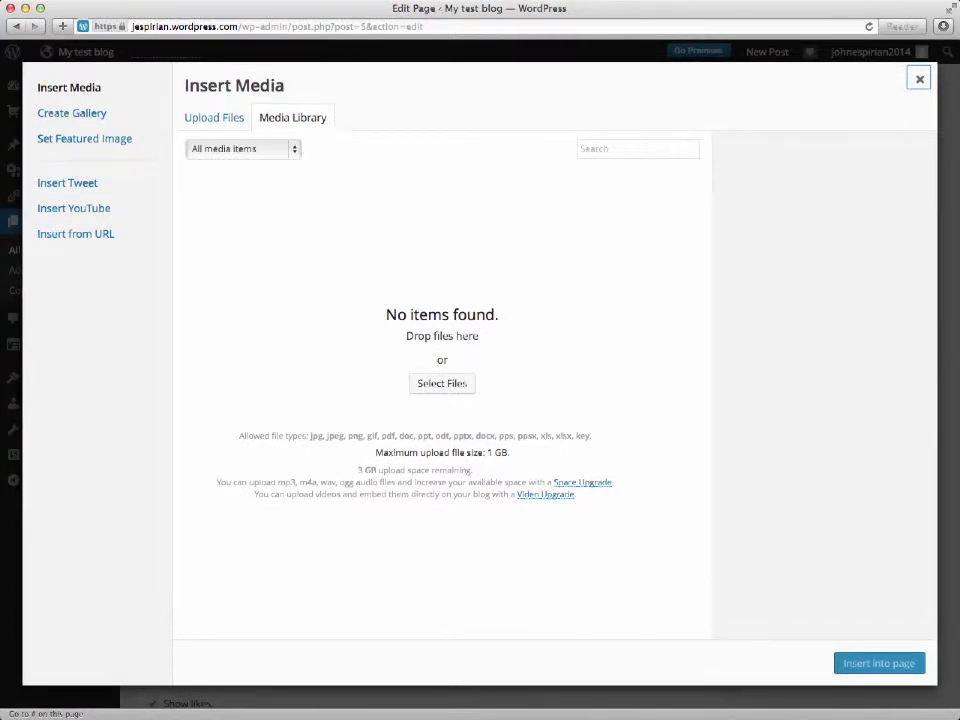
Upload espirian_default_color_400x430.png from the computer and insert it into the page
{"action": "left_click", "coordinate": [451, 388]}
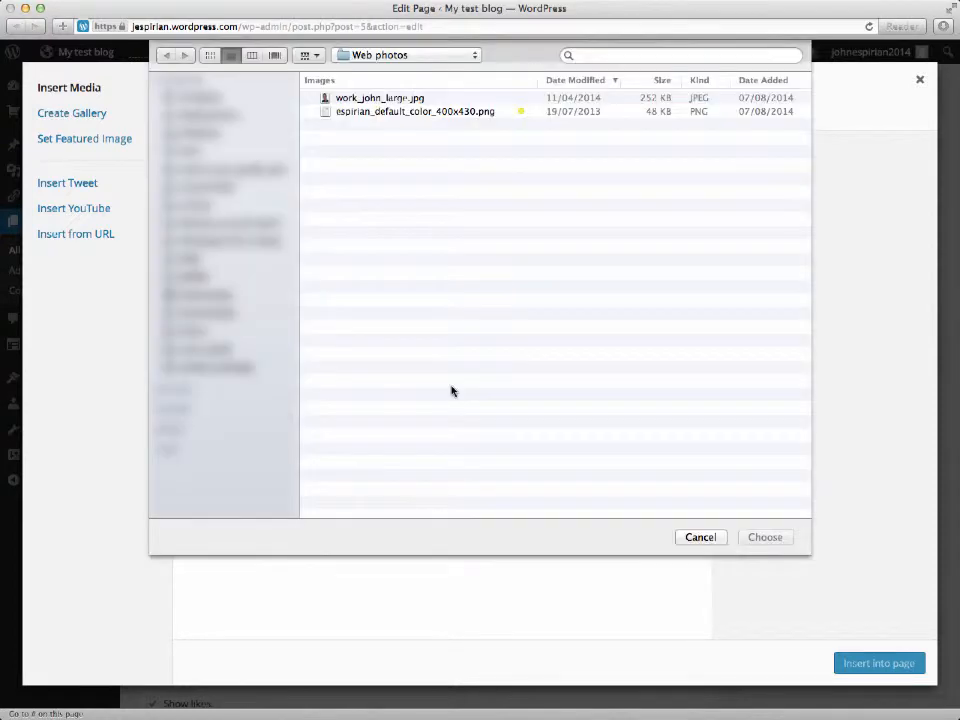
{"action": "left_click", "coordinate": [445, 111]}
{"action": "left_click", "coordinate": [765, 537]}
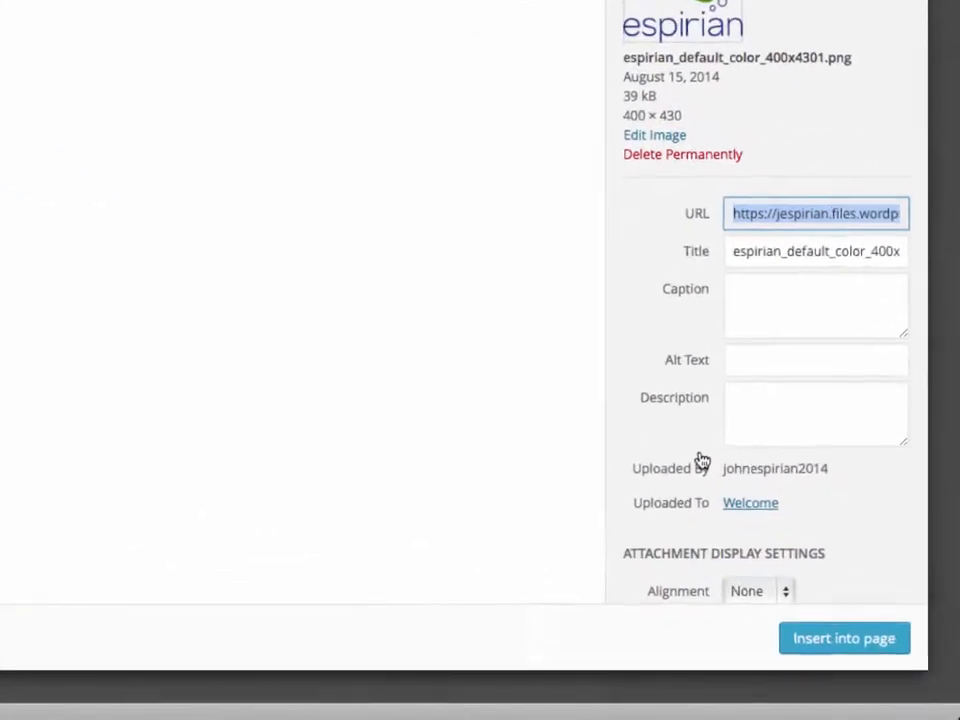
{"action": "left_click", "coordinate": [858, 638]}
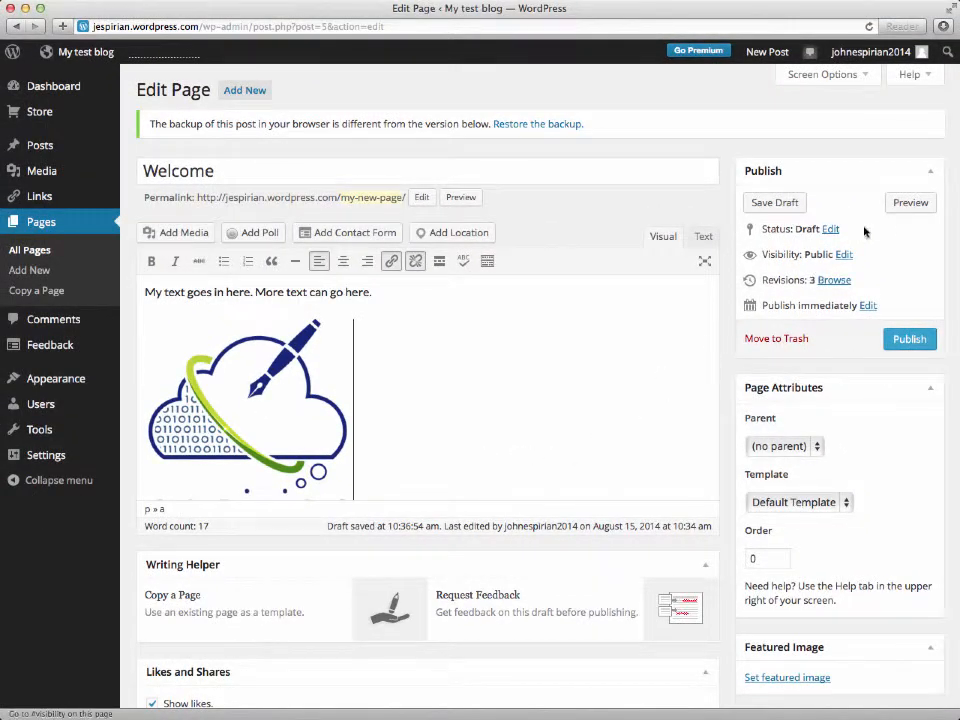
Preview the Welcome draft showing text and logo, then go back to My test blog's dashboard
{"action": "left_click", "coordinate": [910, 203]}
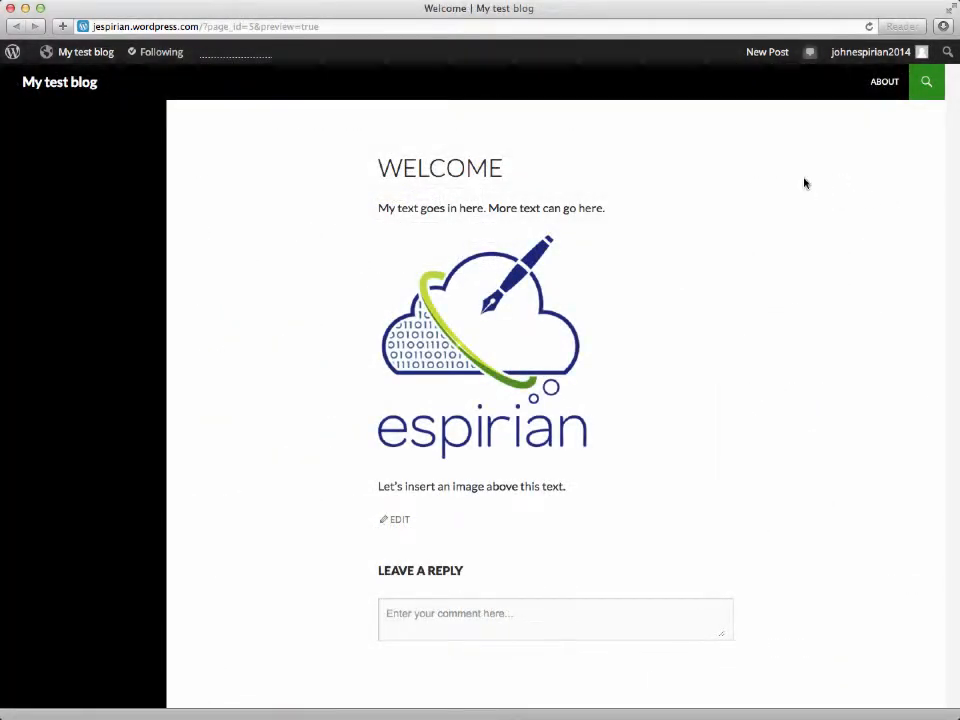
{"action": "mouse_move", "coordinate": [110, 62]}
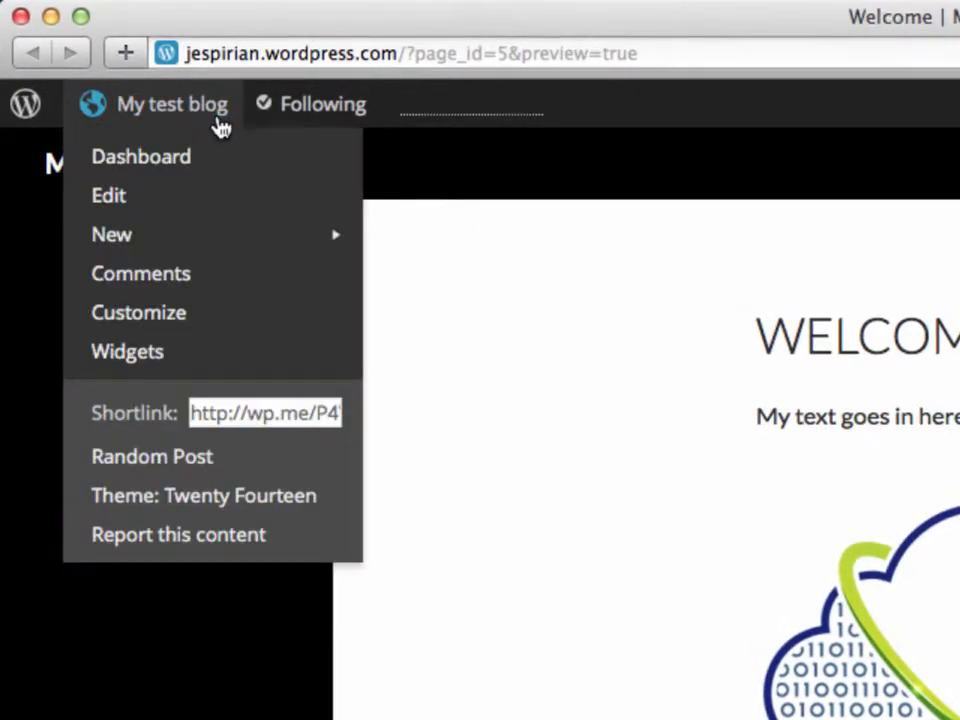
{"action": "left_click", "coordinate": [216, 160]}
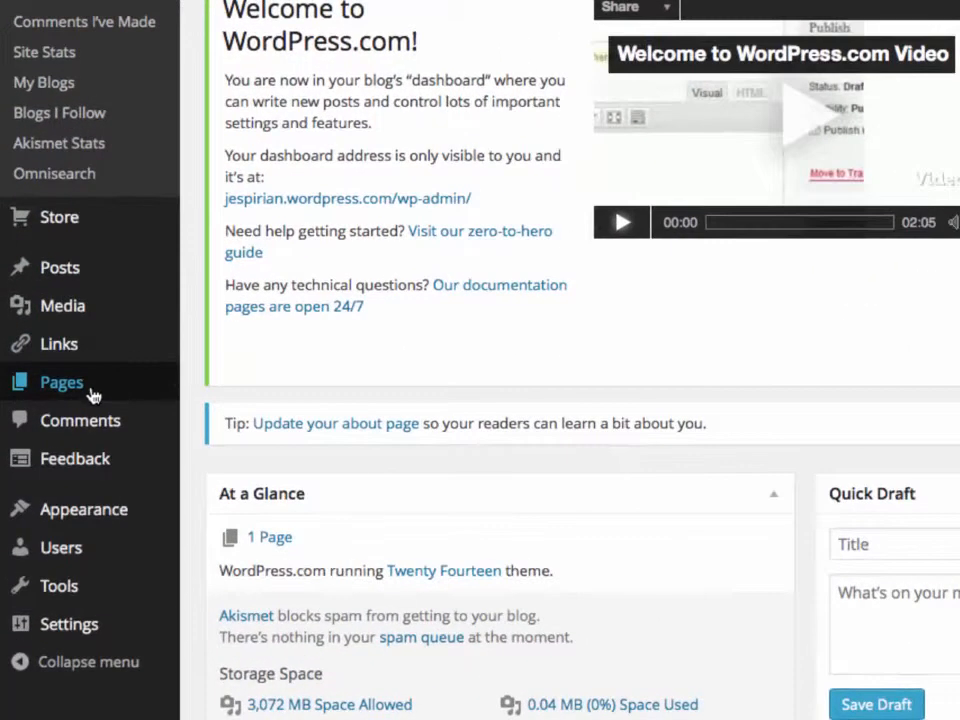
Publish the Welcome page from the All Pages list and view it live on the blog
{"action": "mouse_move", "coordinate": [61, 384]}
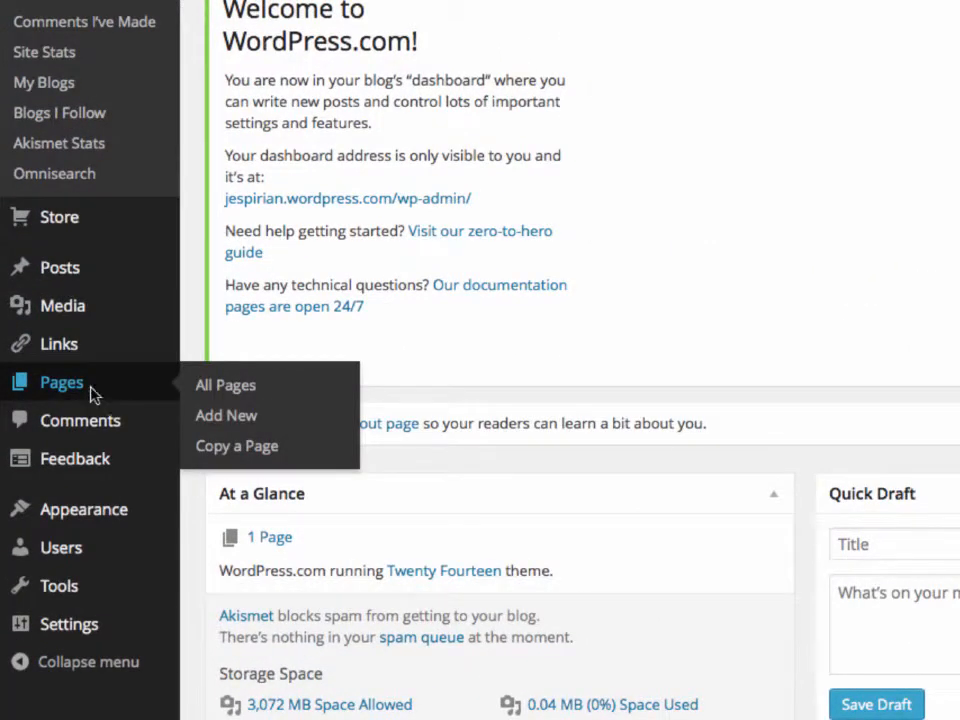
{"action": "left_click", "coordinate": [92, 394]}
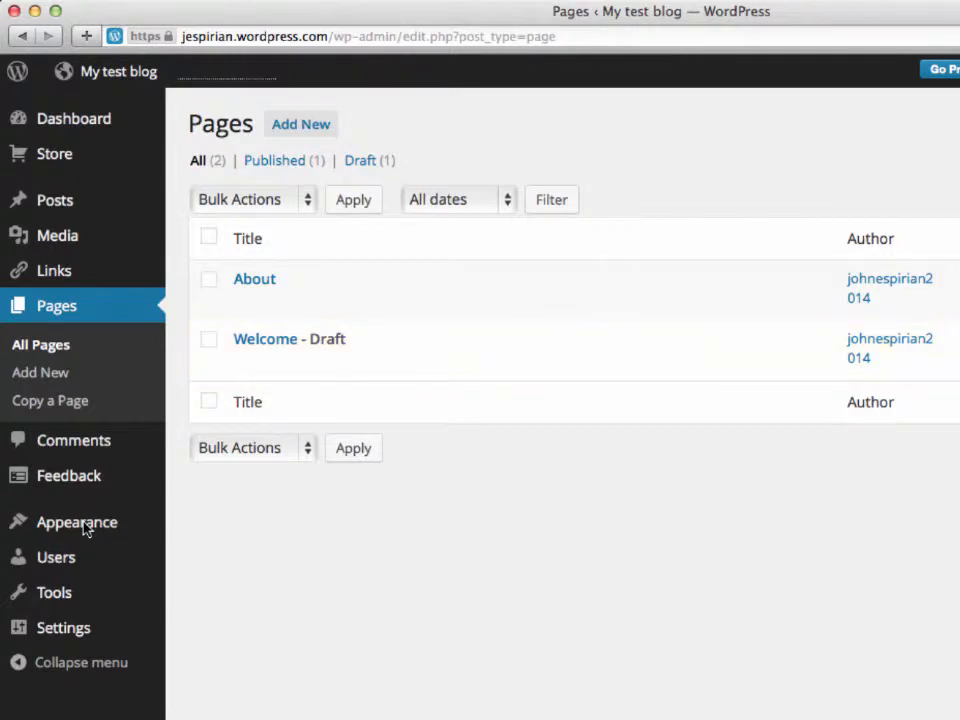
{"action": "mouse_move", "coordinate": [255, 347]}
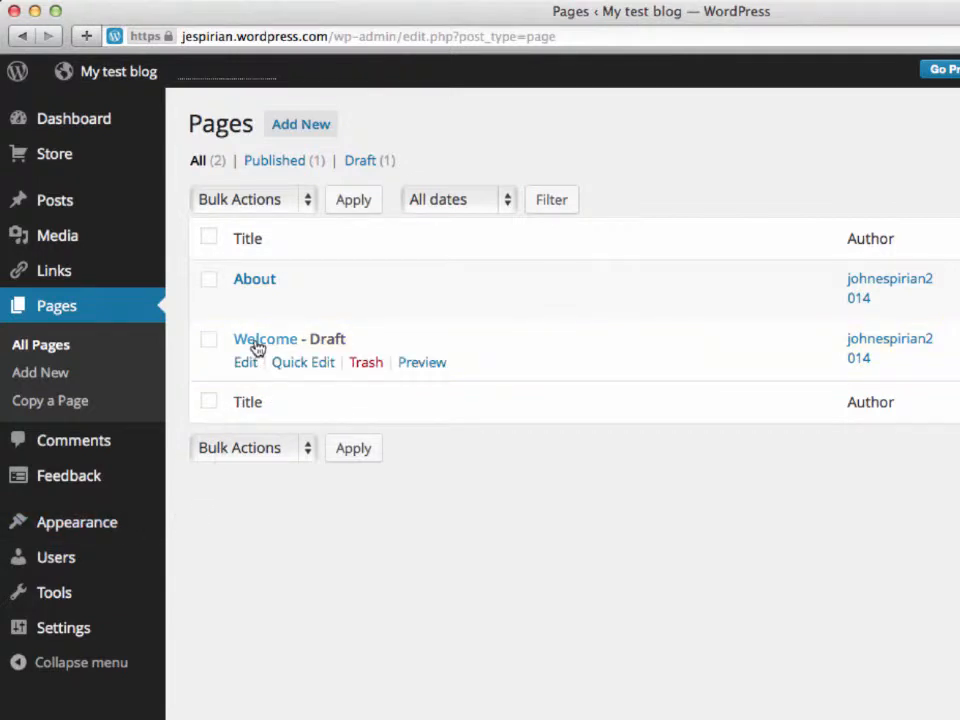
{"action": "left_click", "coordinate": [257, 347]}
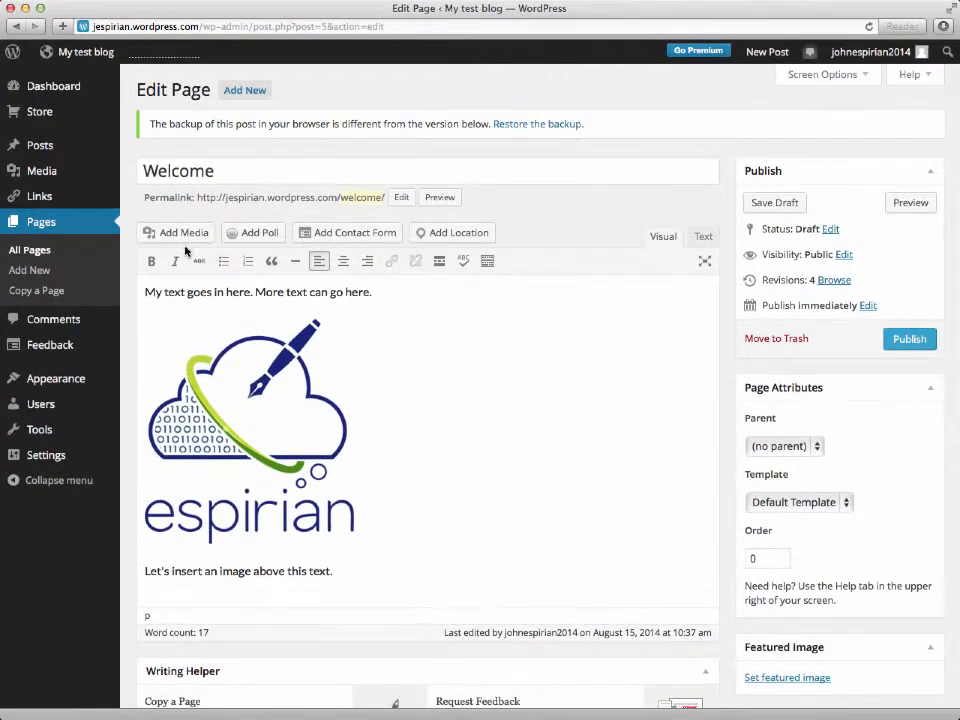
{"action": "left_click", "coordinate": [898, 346]}
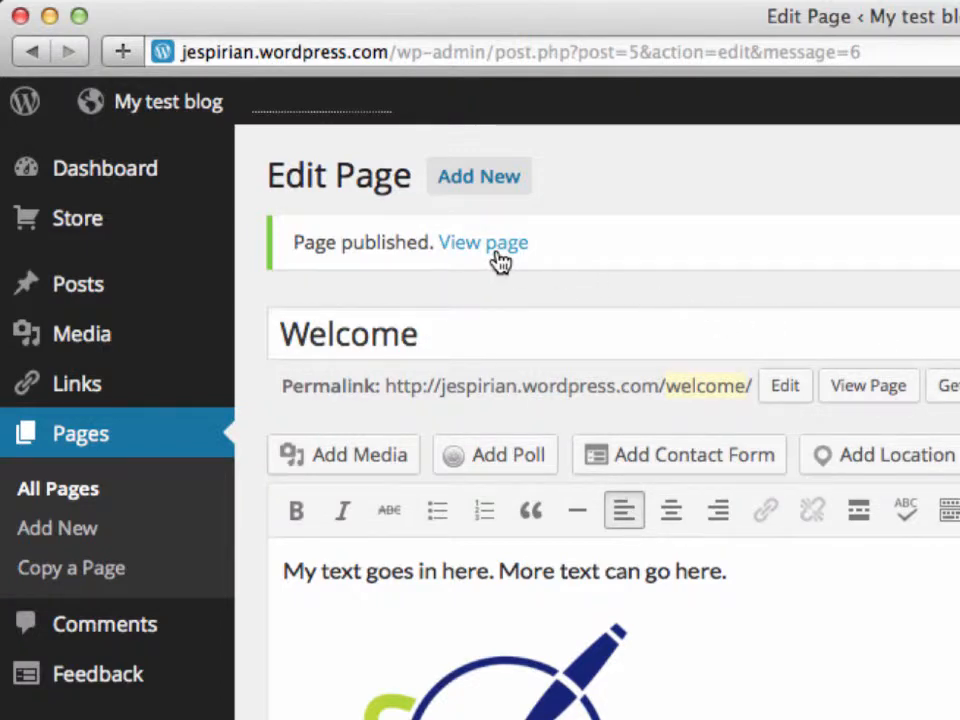
{"action": "left_click", "coordinate": [500, 261]}
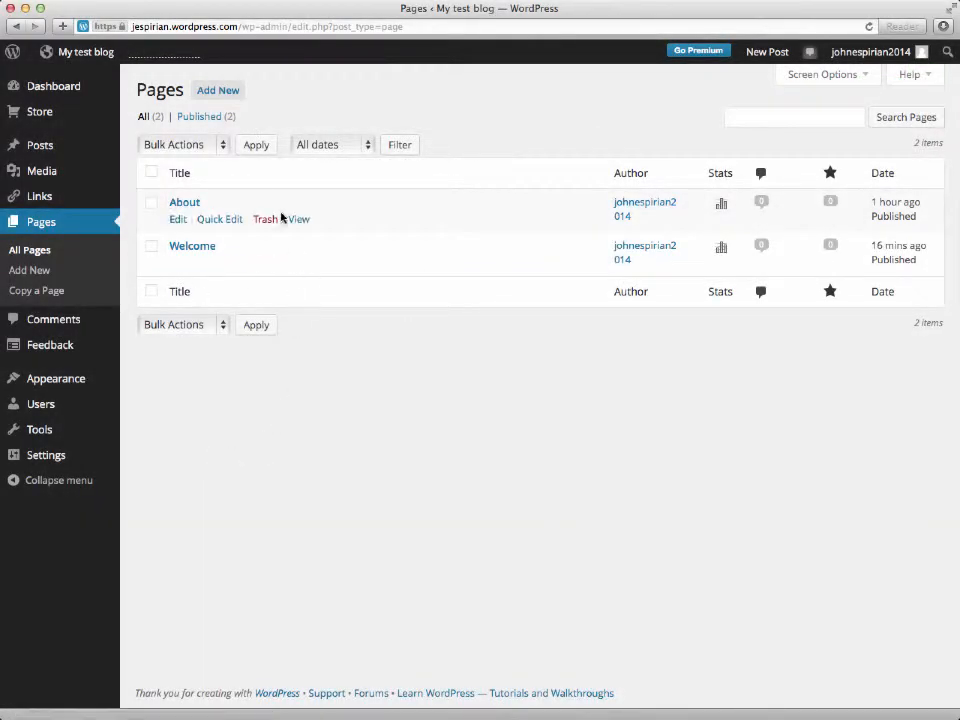
Create a page titled 'Contact' reading 'This is where you can get in touch with me.' and open the form builder
{"action": "left_click", "coordinate": [219, 91]}
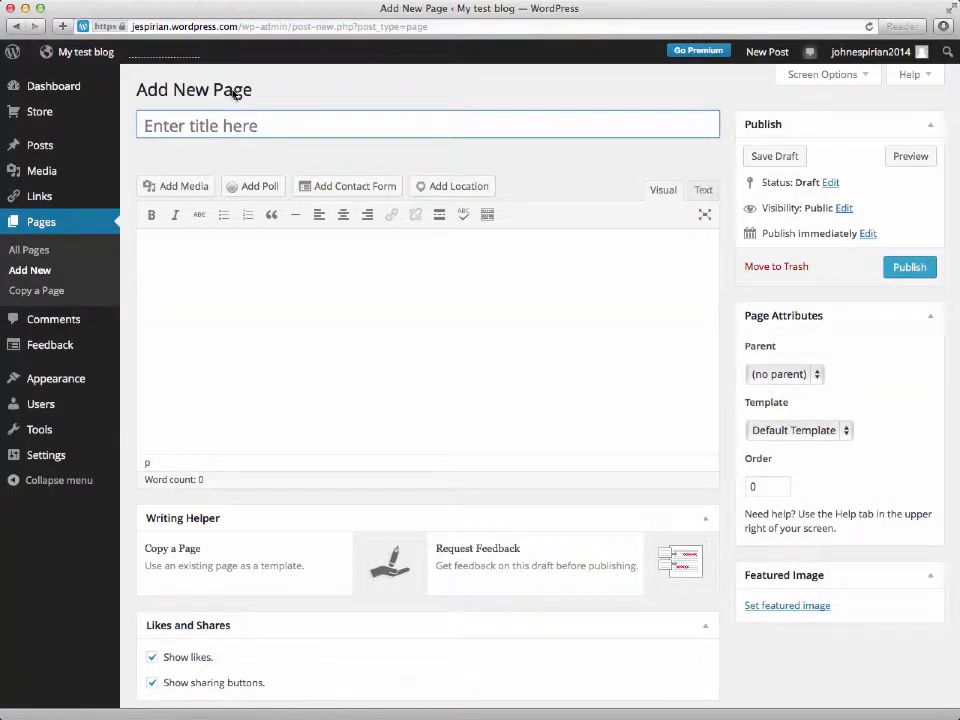
{"action": "type", "text": "Contact"}
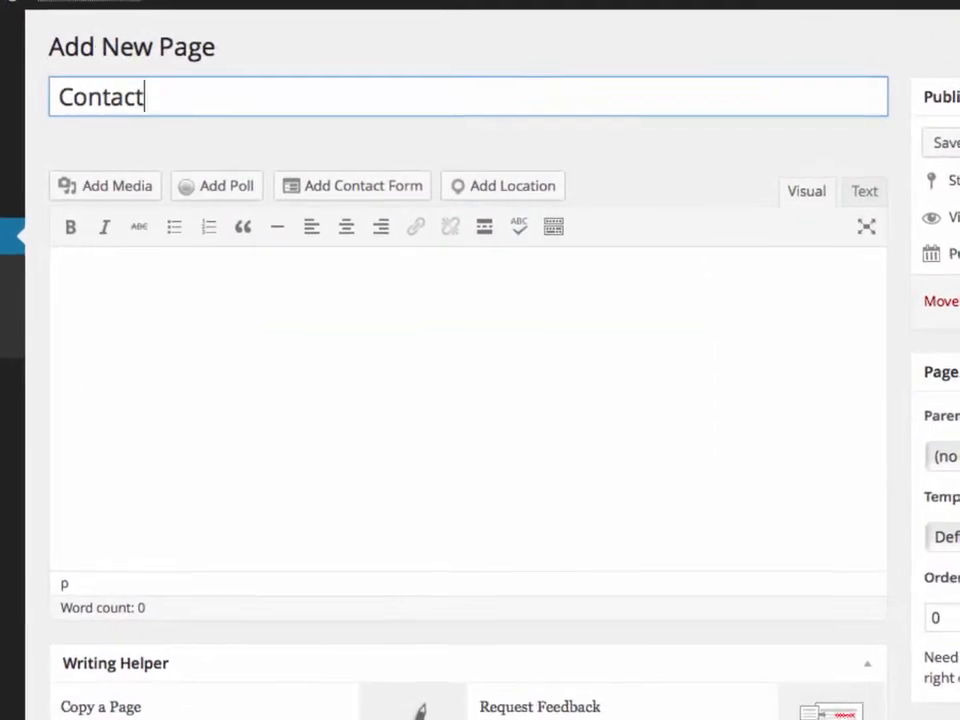
{"action": "left_click", "coordinate": [176, 270]}
{"action": "type", "text": "T"}
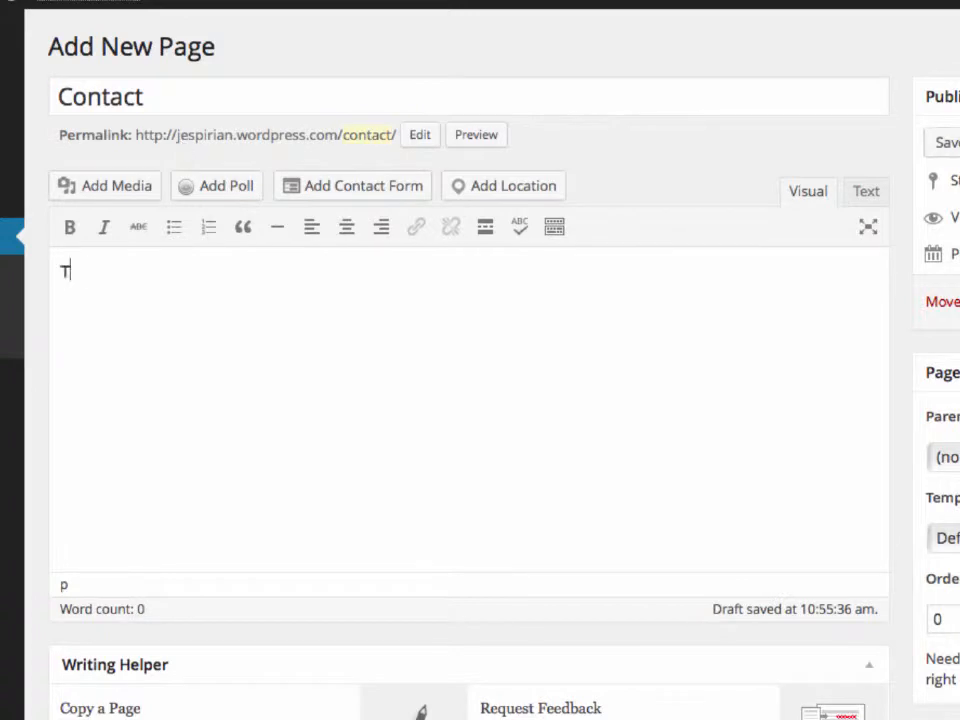
{"action": "type", "text": "his is where you can get in touch with me."}
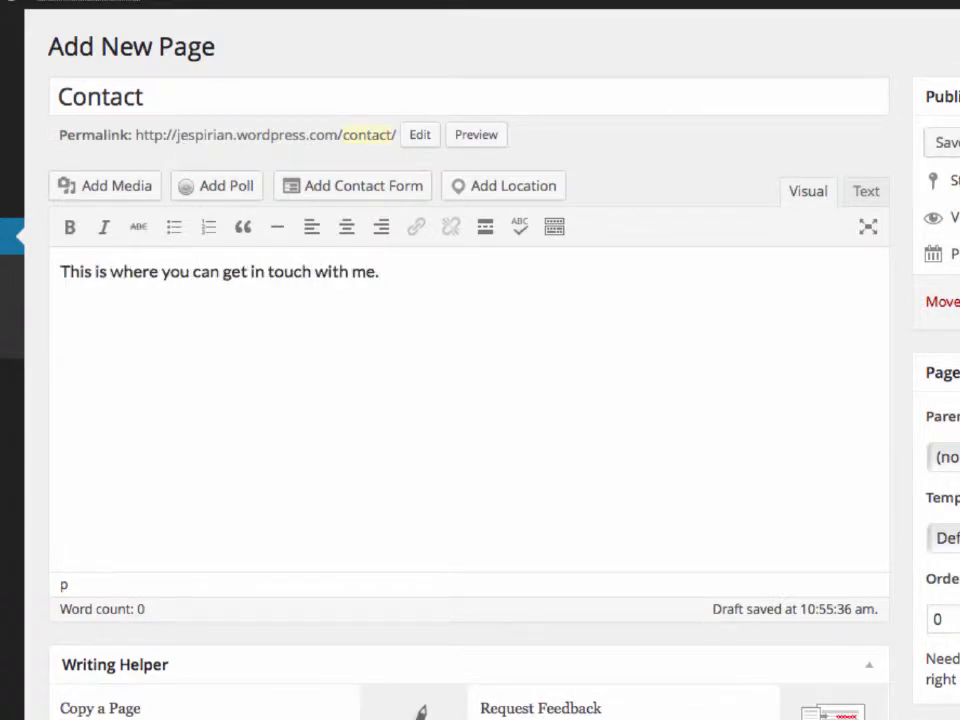
{"action": "key", "text": "Return"}
{"action": "left_click", "coordinate": [327, 188]}
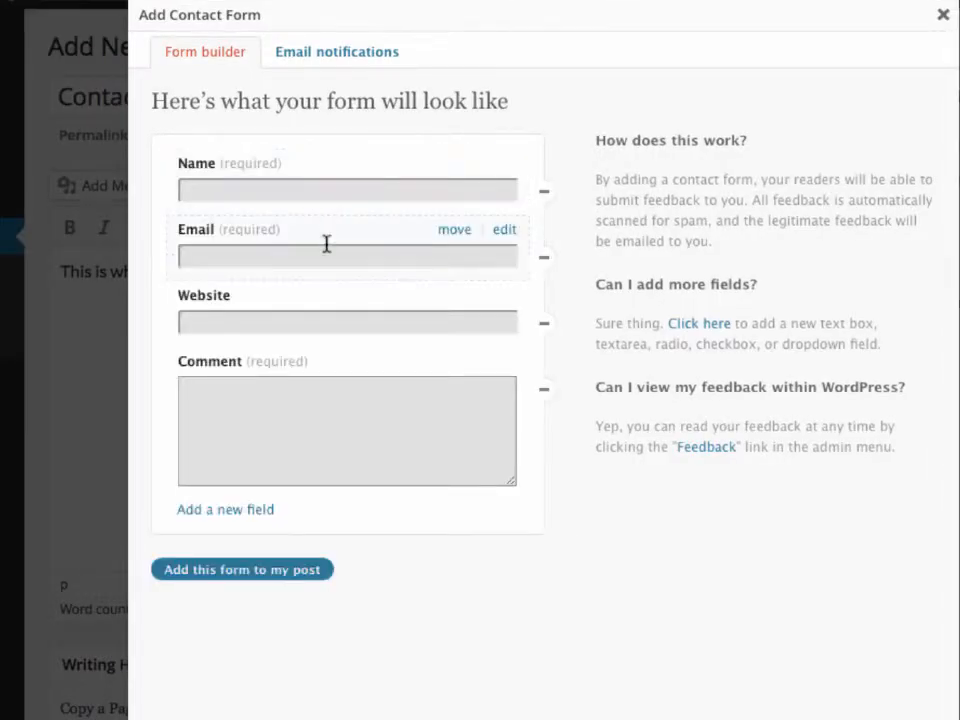
Review the email notification settings, then insert the default Name, Email, Website and Comment form
{"action": "left_click", "coordinate": [315, 58]}
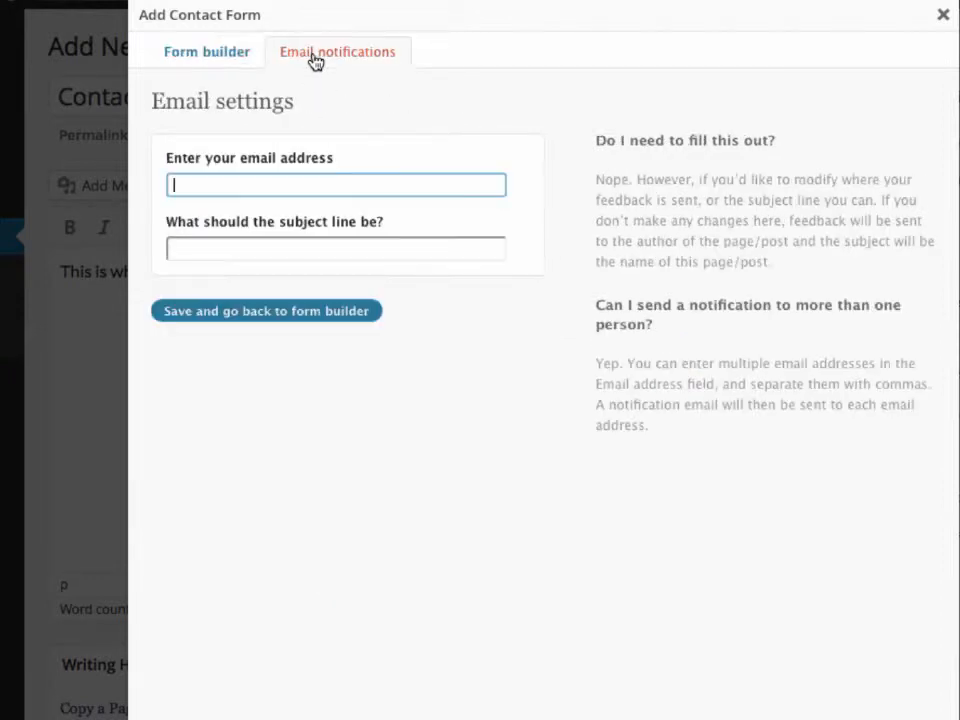
{"action": "left_click", "coordinate": [207, 58]}
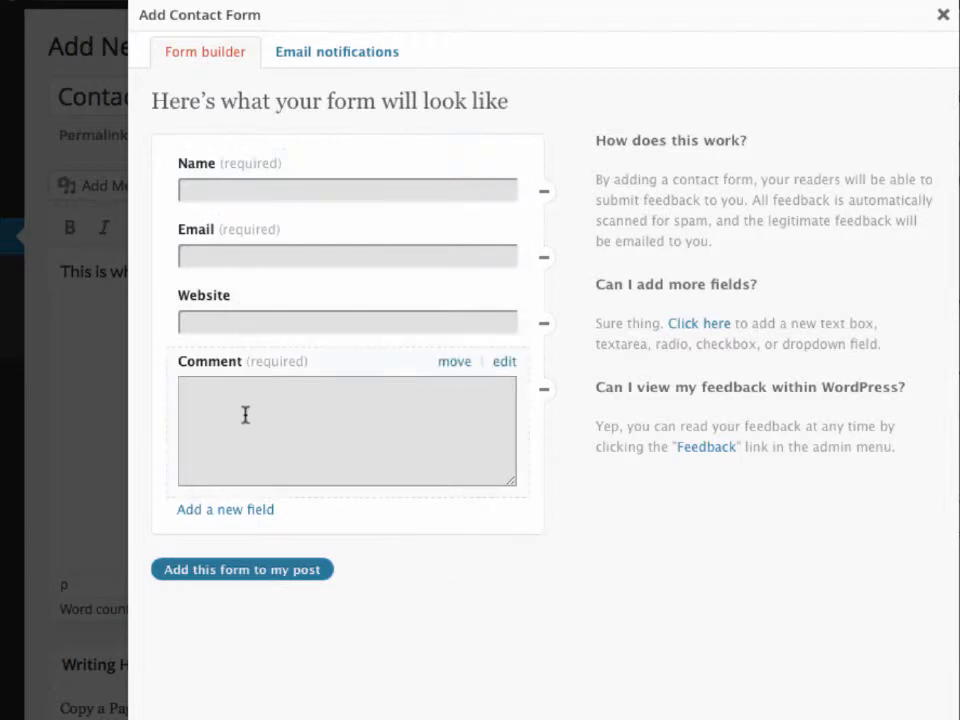
{"action": "left_click", "coordinate": [266, 580]}
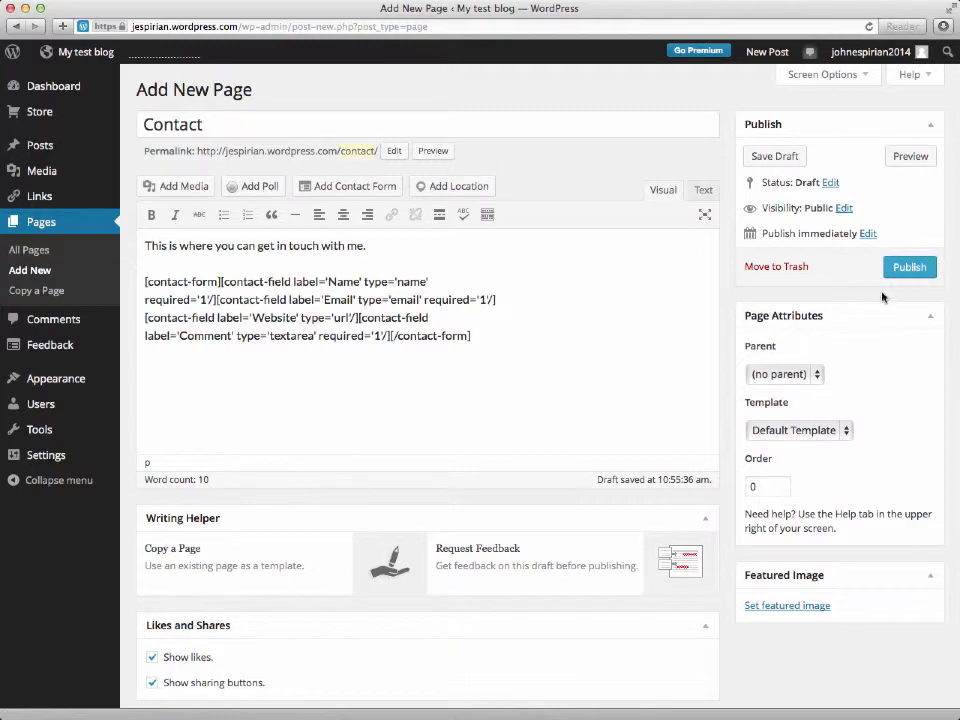
Publish the Contact page and open its live version showing the contact form
{"action": "left_click", "coordinate": [900, 268]}
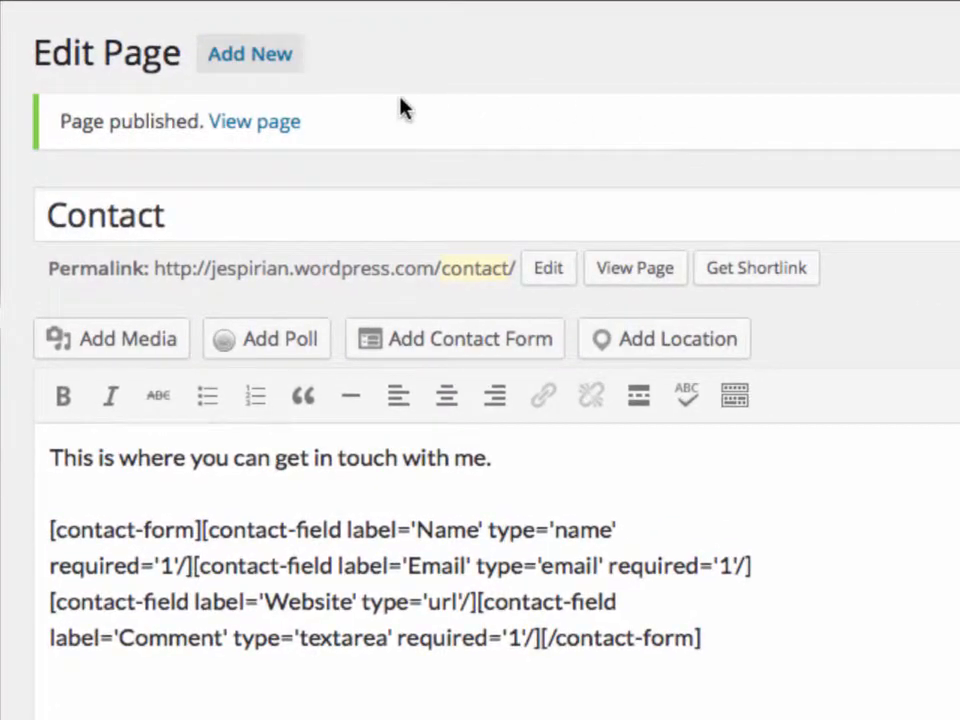
{"action": "left_click", "coordinate": [265, 122]}
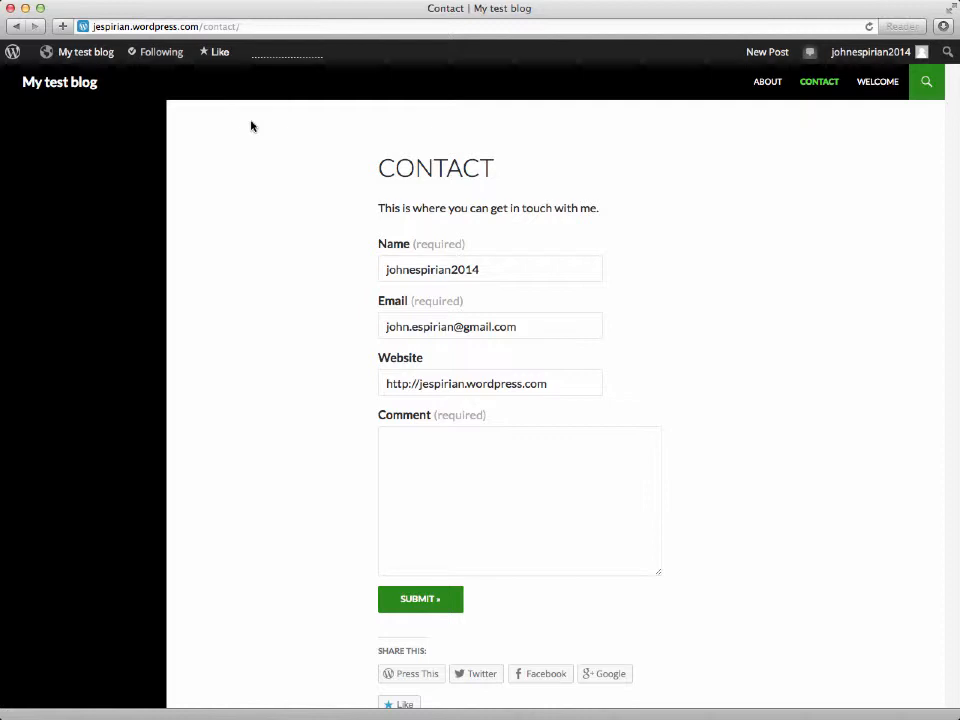
Submit 'This is a test contact form.' in the Comment box and go back after the confirmation
{"action": "left_click", "coordinate": [412, 432]}
{"action": "type", "text": "This is "}
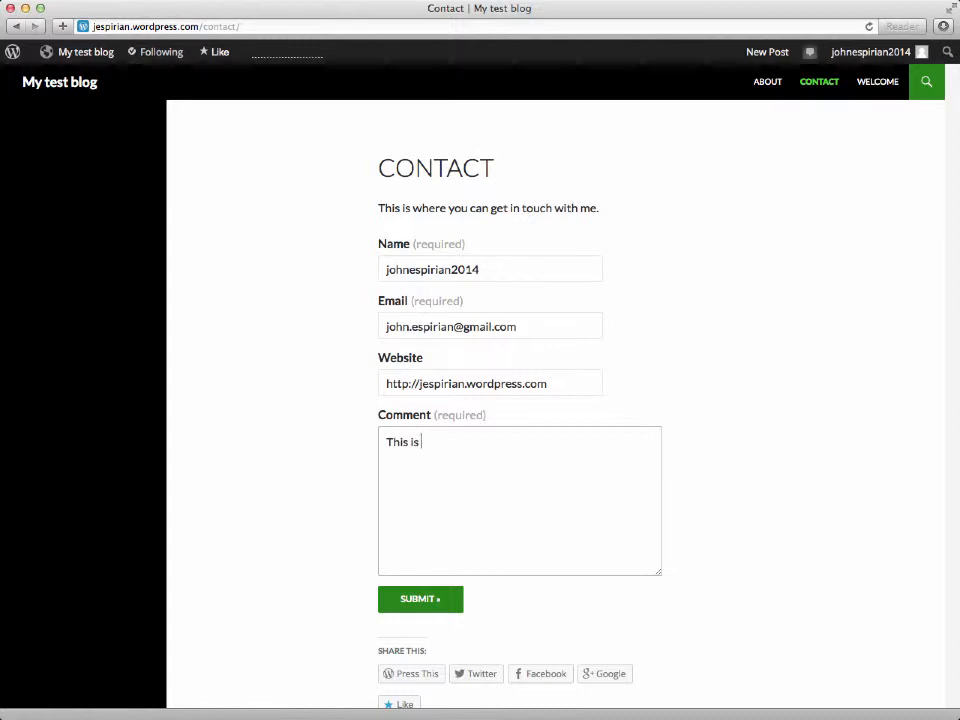
{"action": "type", "text": "a test contact form."}
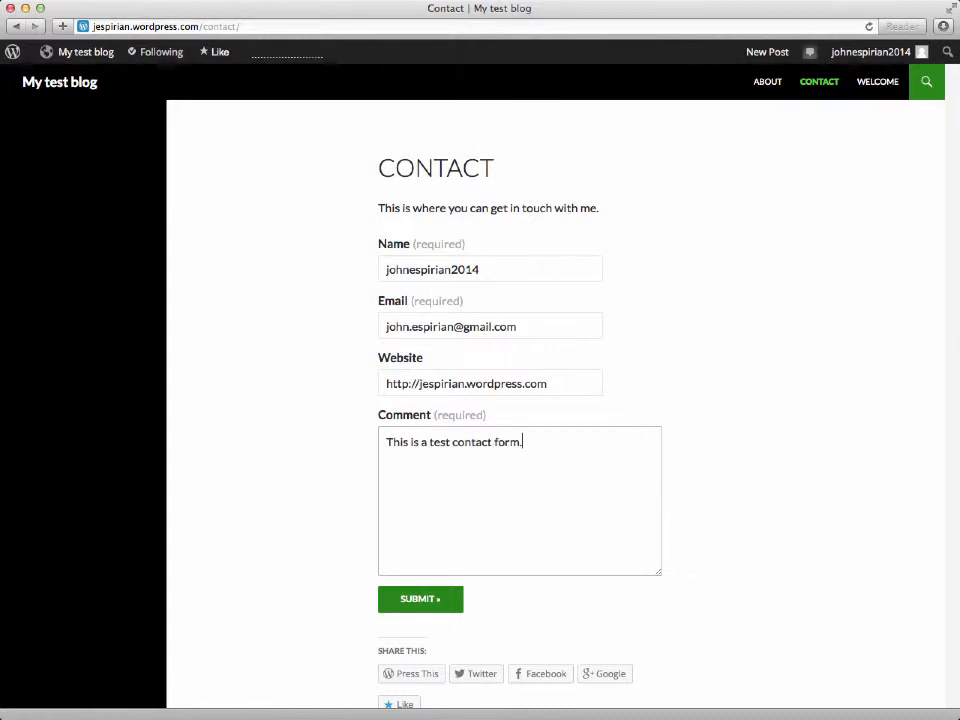
{"action": "left_click", "coordinate": [390, 601]}
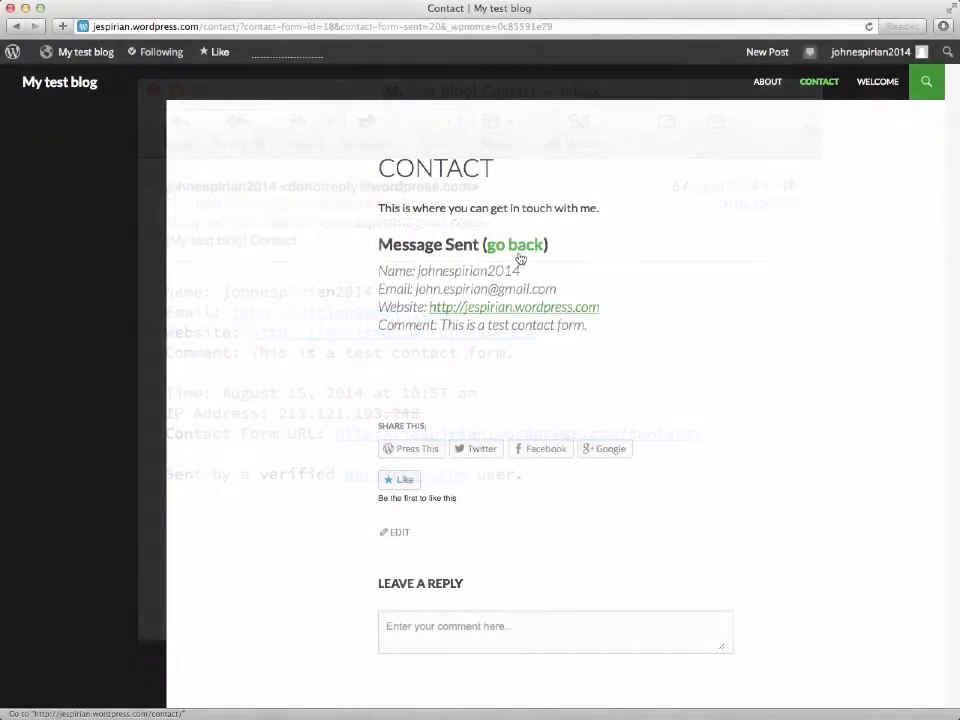
{"action": "left_click", "coordinate": [520, 254]}
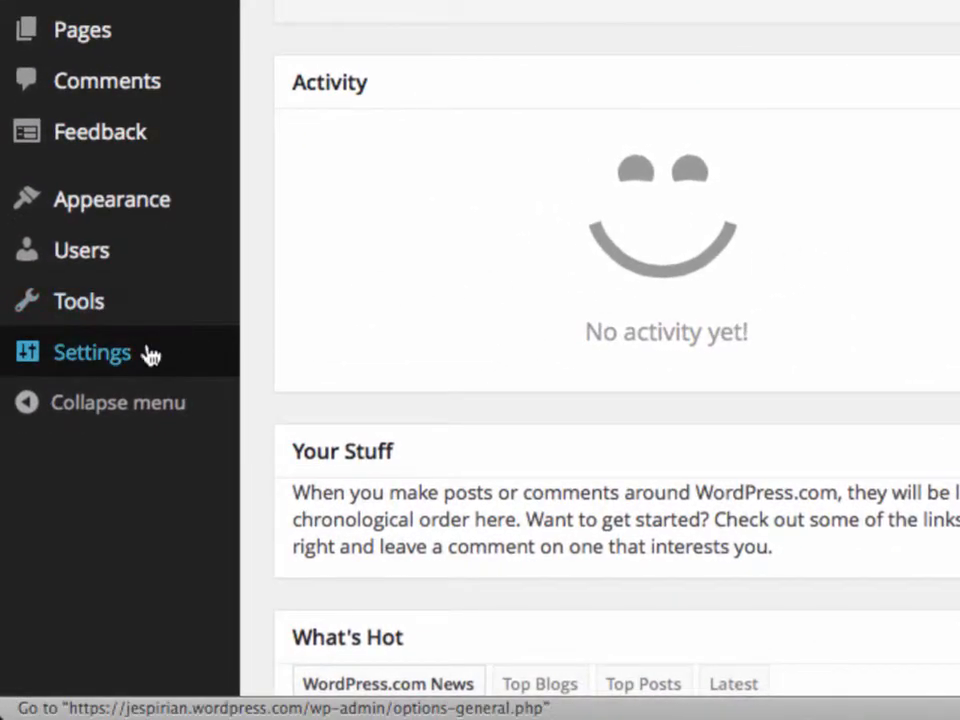
In Reading settings, set the front page to the static page Welcome and save
{"action": "mouse_move", "coordinate": [131, 355]}
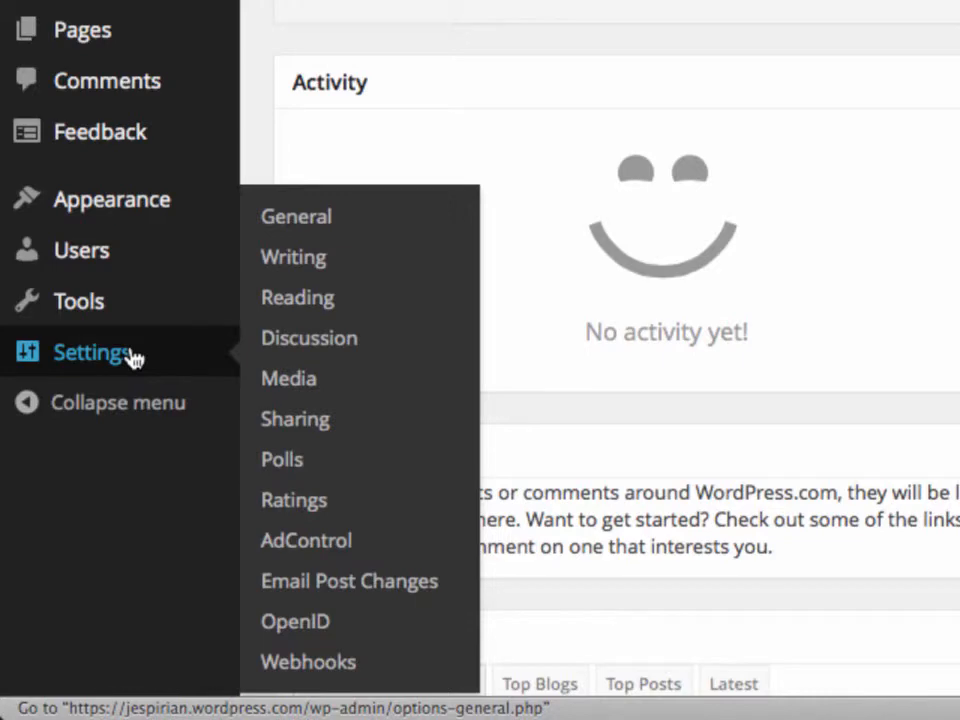
{"action": "left_click", "coordinate": [405, 297]}
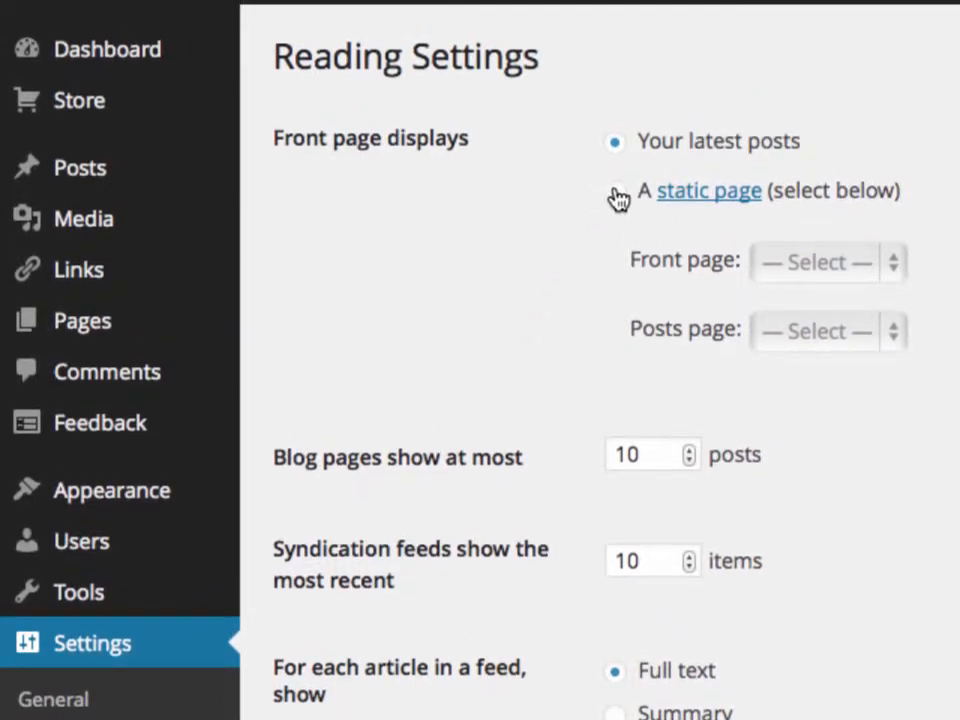
{"action": "left_click", "coordinate": [617, 197]}
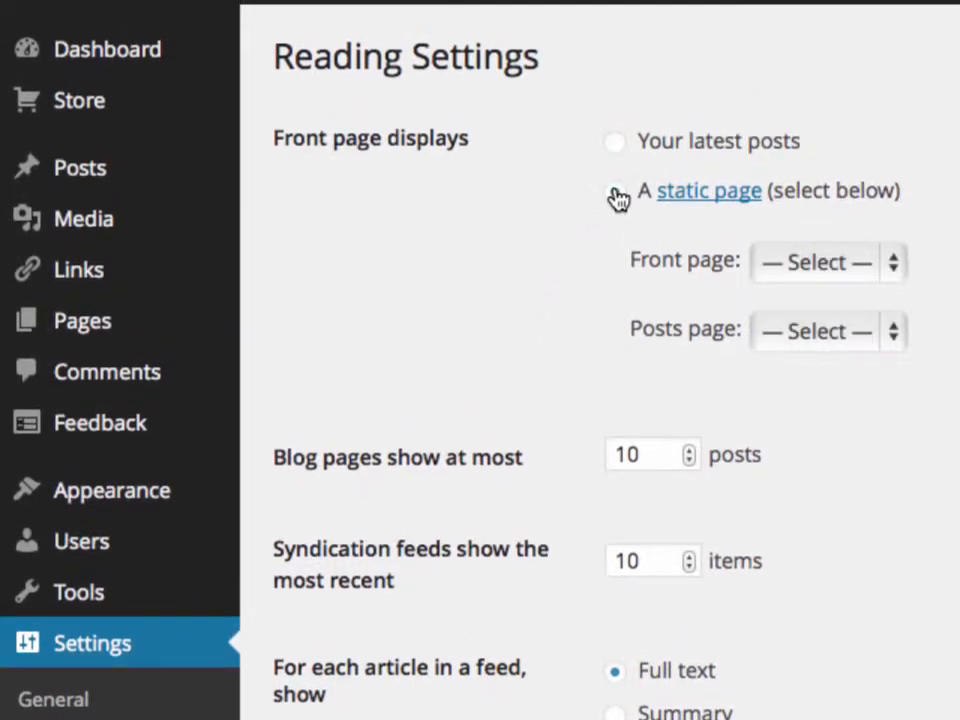
{"action": "left_click", "coordinate": [825, 268]}
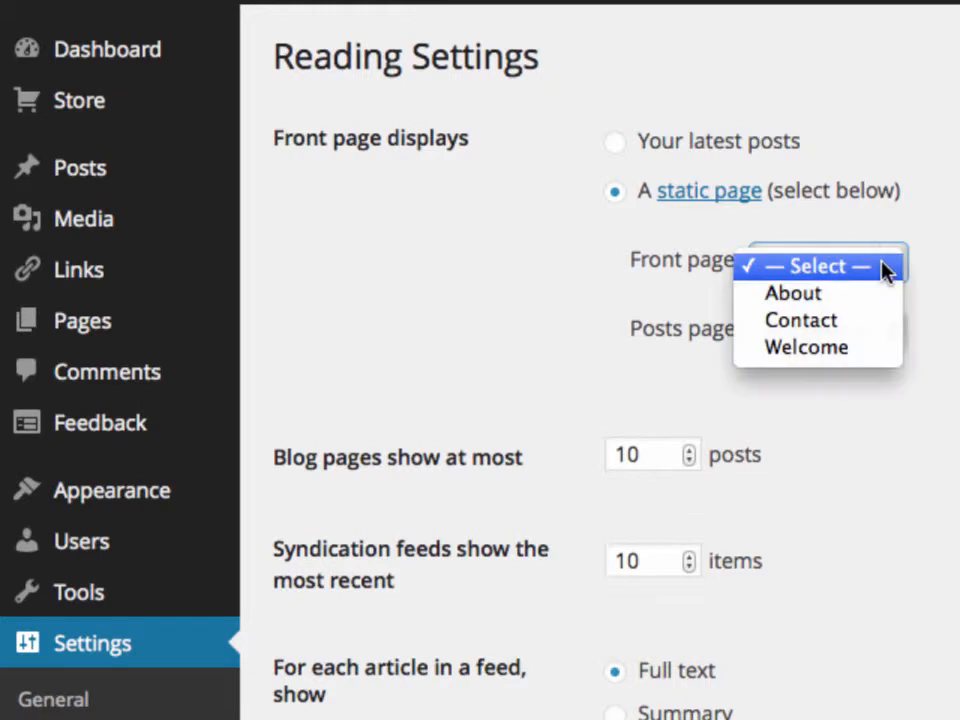
{"action": "left_click", "coordinate": [870, 349]}
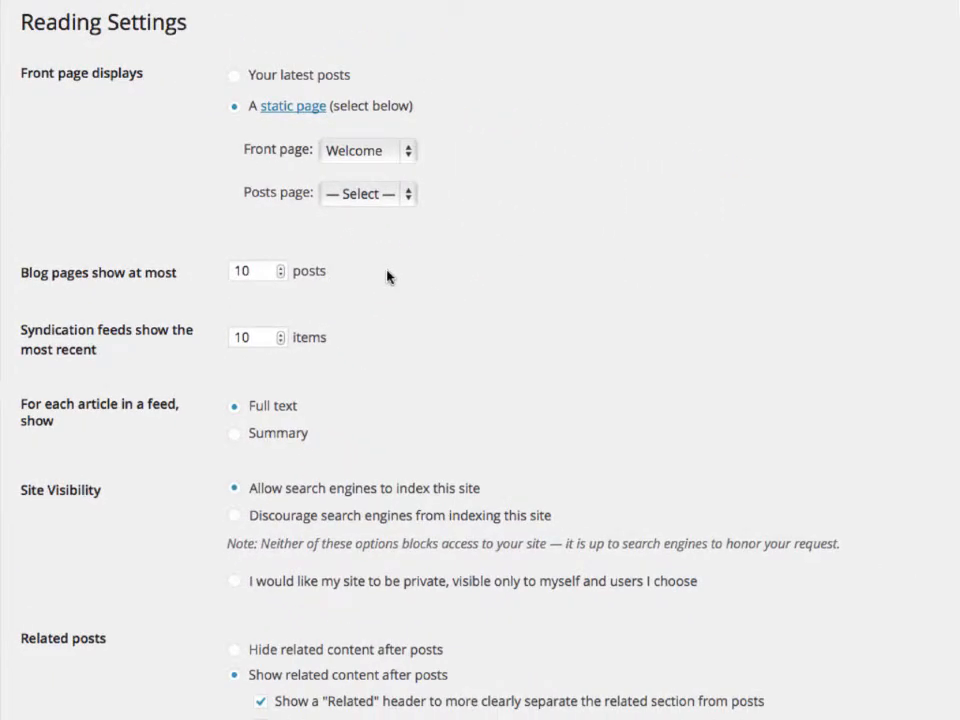
{"action": "scroll", "coordinate": [388, 277], "scroll_direction": "down", "scroll_amount": 10}
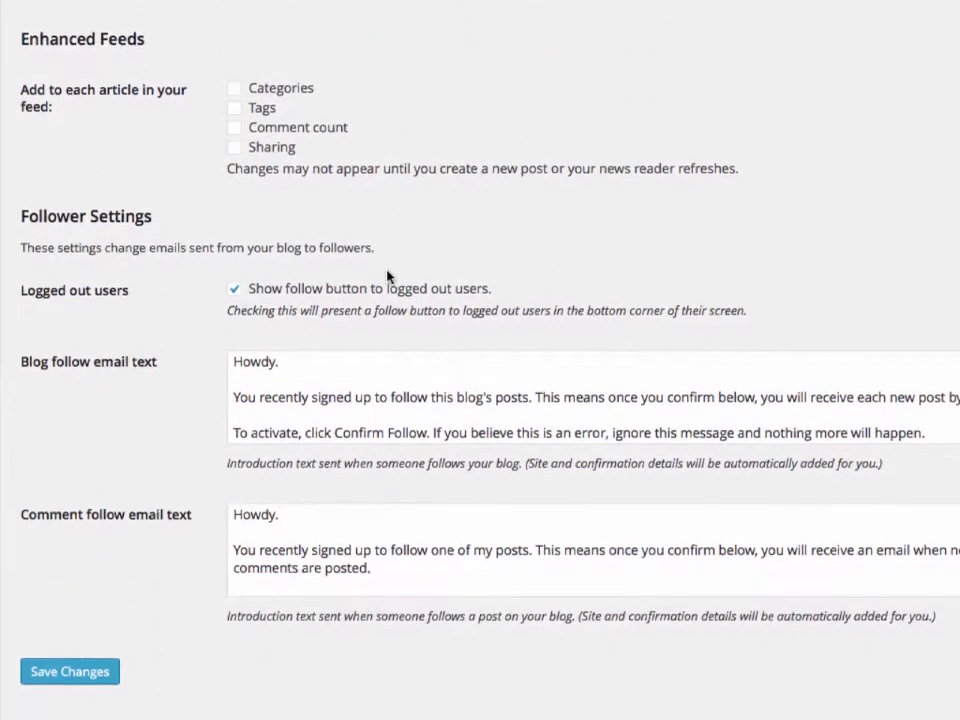
{"action": "left_click", "coordinate": [104, 682]}
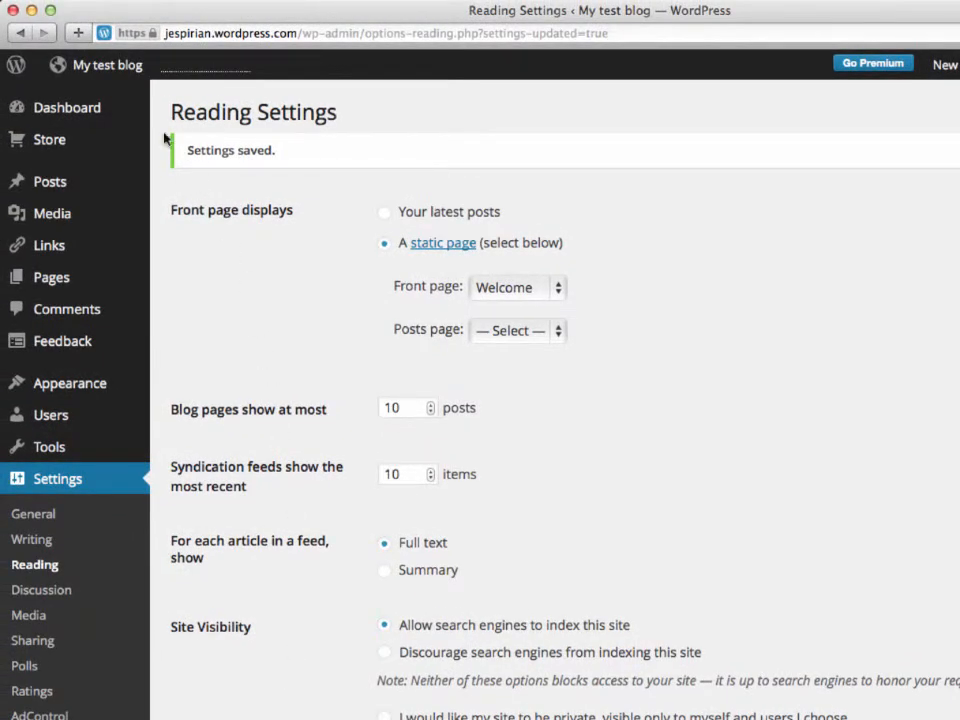
View the blog's home page showing the Welcome page with its logo, then return to the Dashboard
{"action": "left_click", "coordinate": [105, 67]}
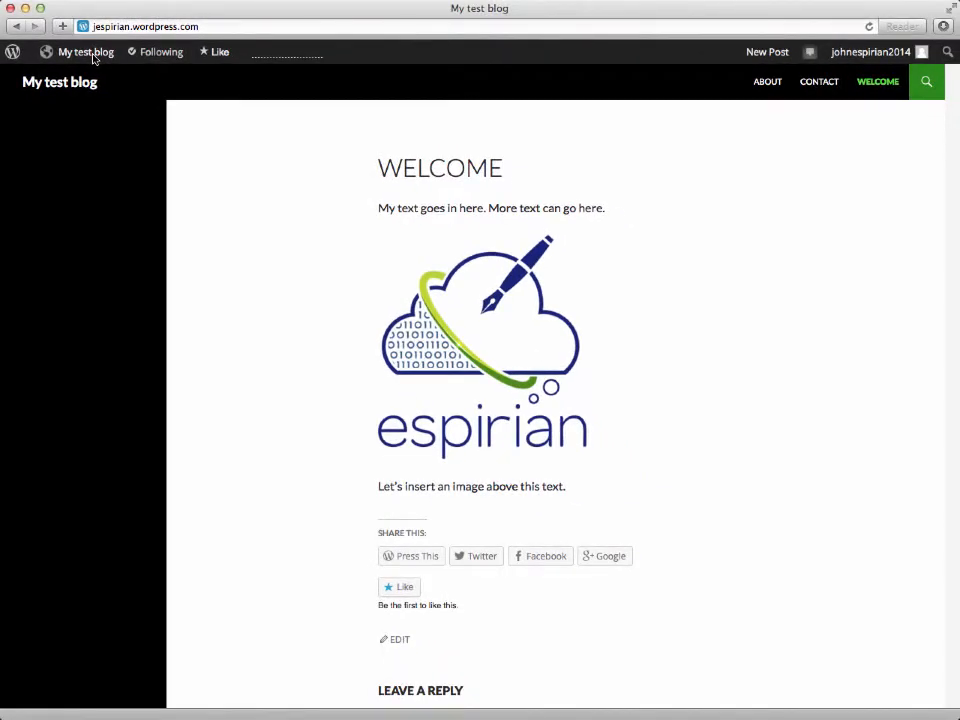
{"action": "left_click", "coordinate": [94, 58]}
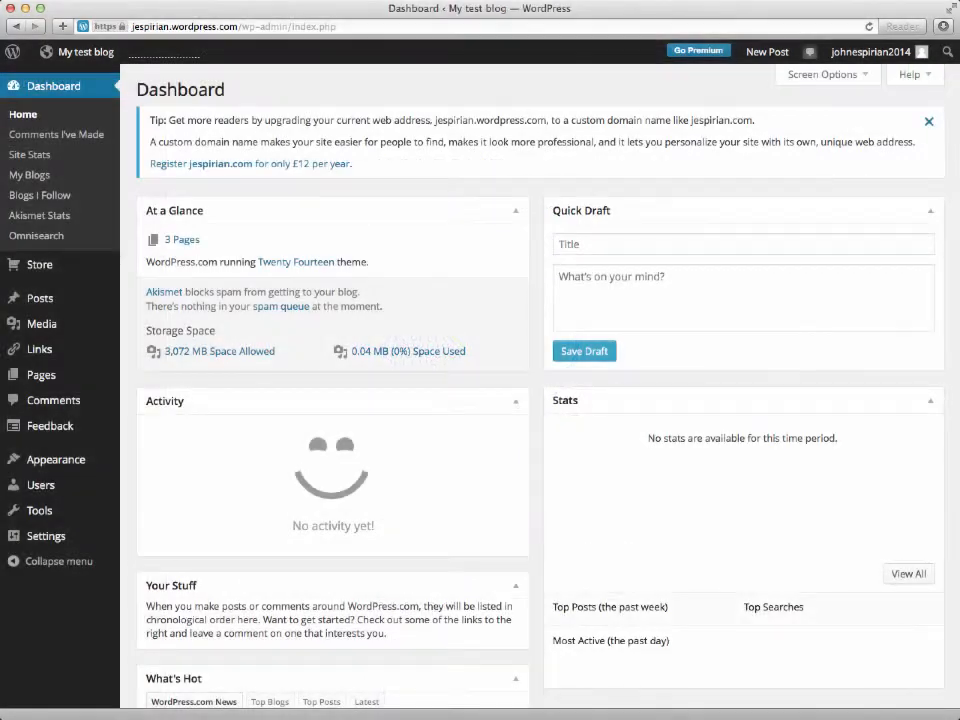